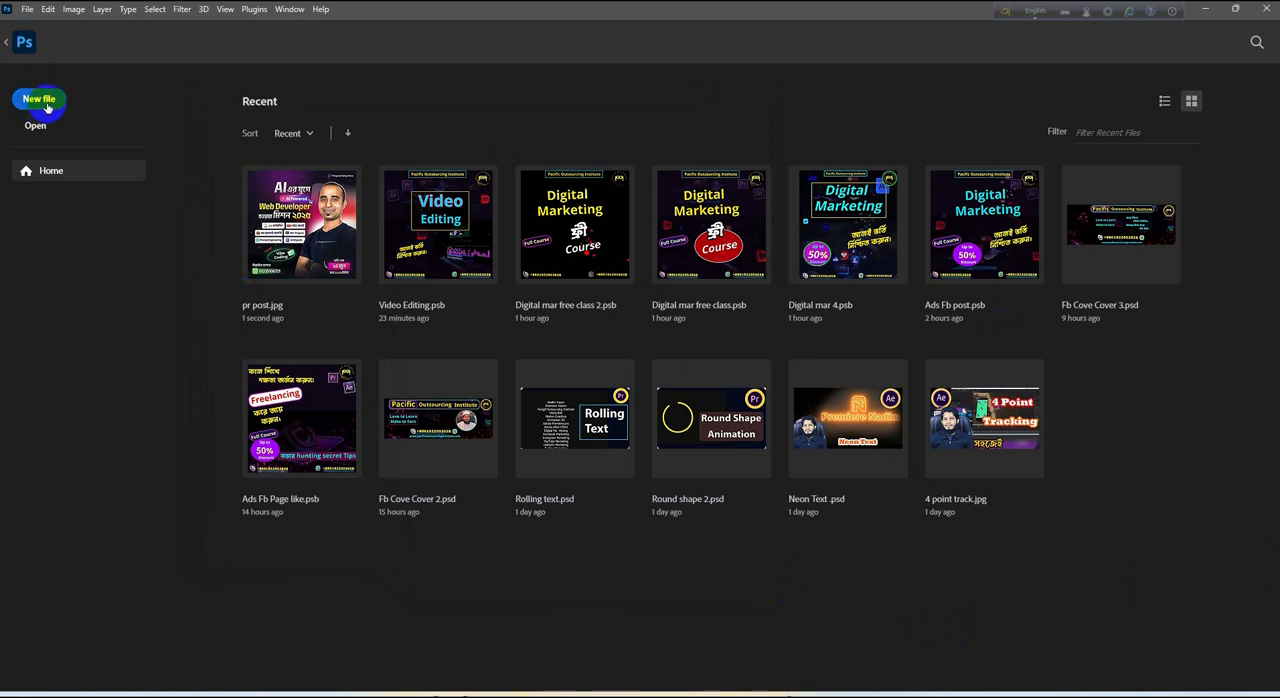
Create a new document 1200 pixels wide and 1080 pixels high
left_click(46, 107)
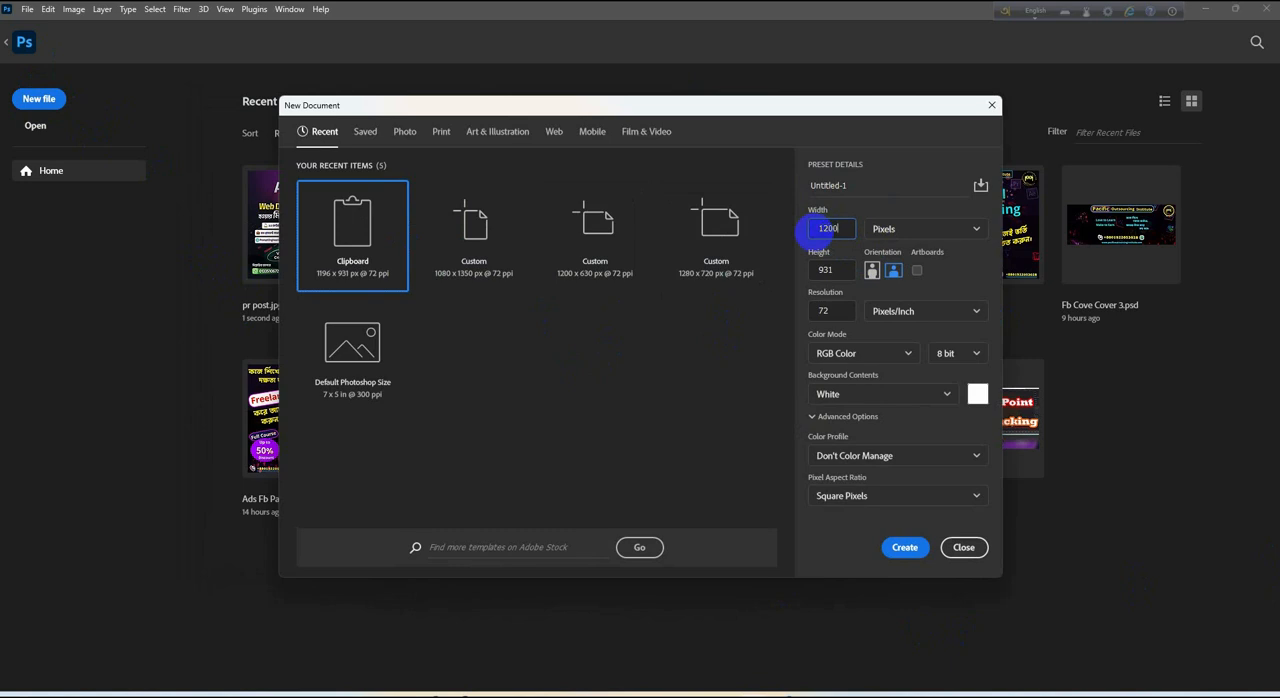
left_click(838, 270)
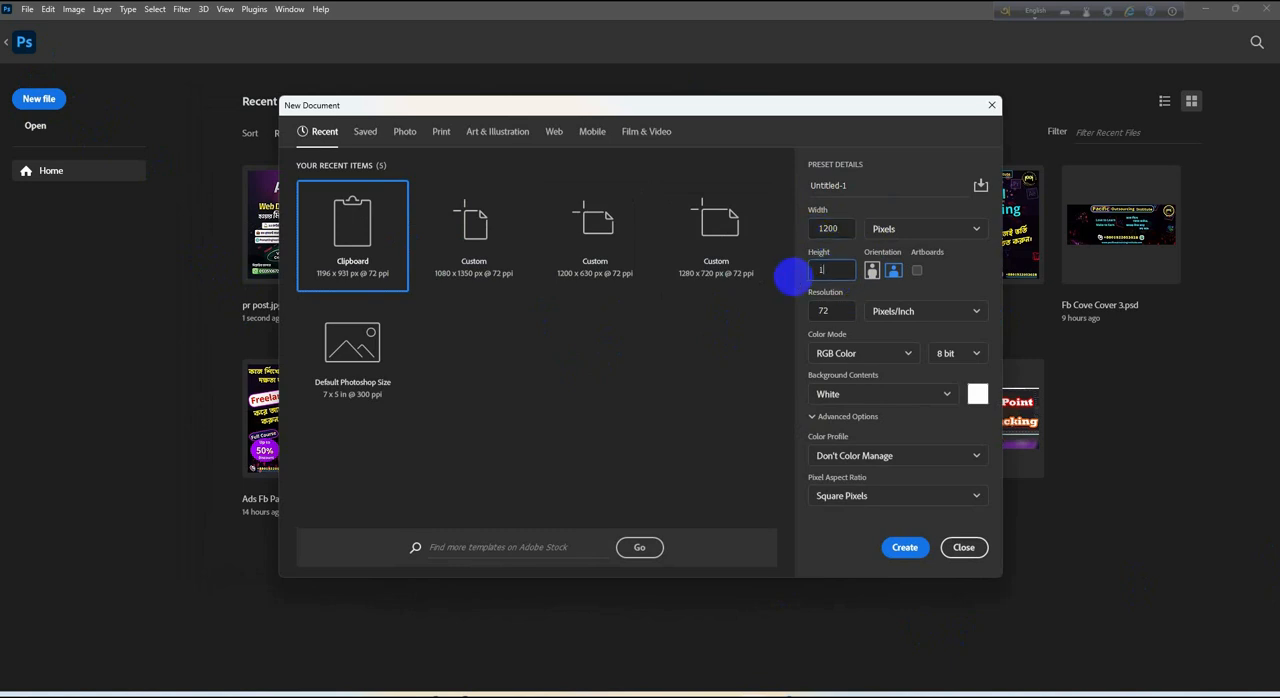
key("Return")
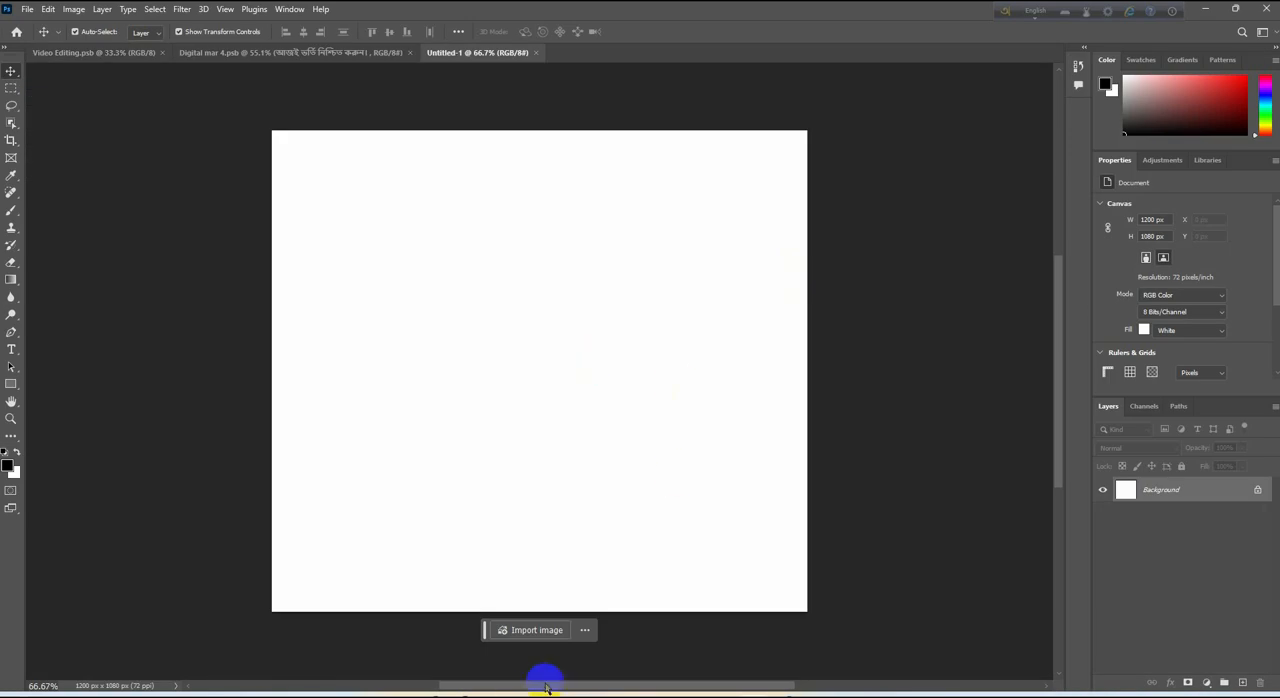
Cover the whole canvas with a rectangle of about 1205 × 1083 px and fill it with dark navy blue
left_click_drag(545, 688, 530, 670)
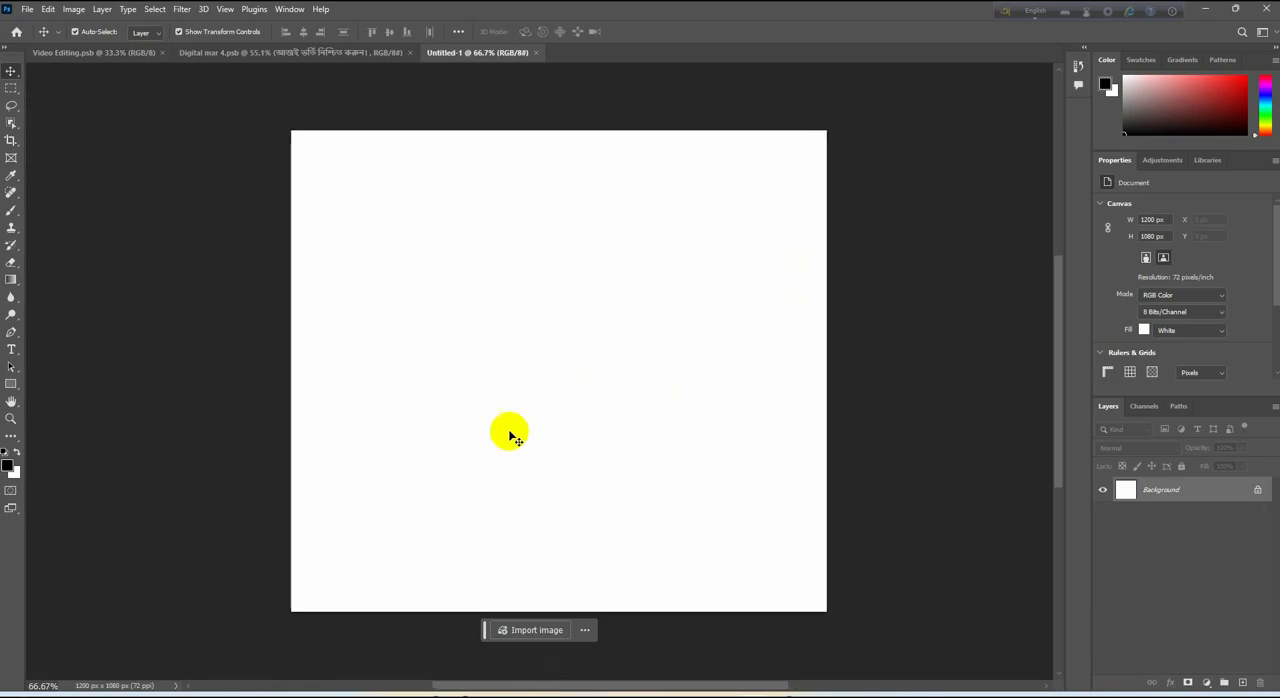
left_click(12, 383)
left_click_drag(290, 130, 822, 610)
key("v")
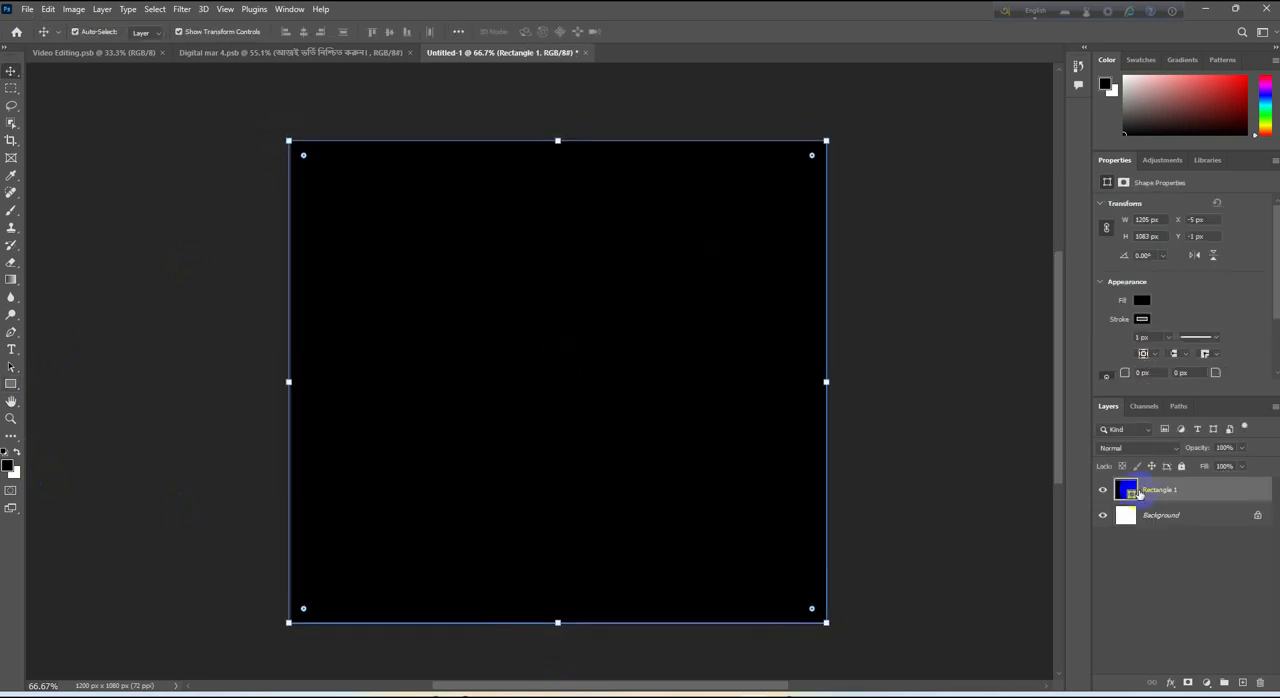
double_click(1127, 492)
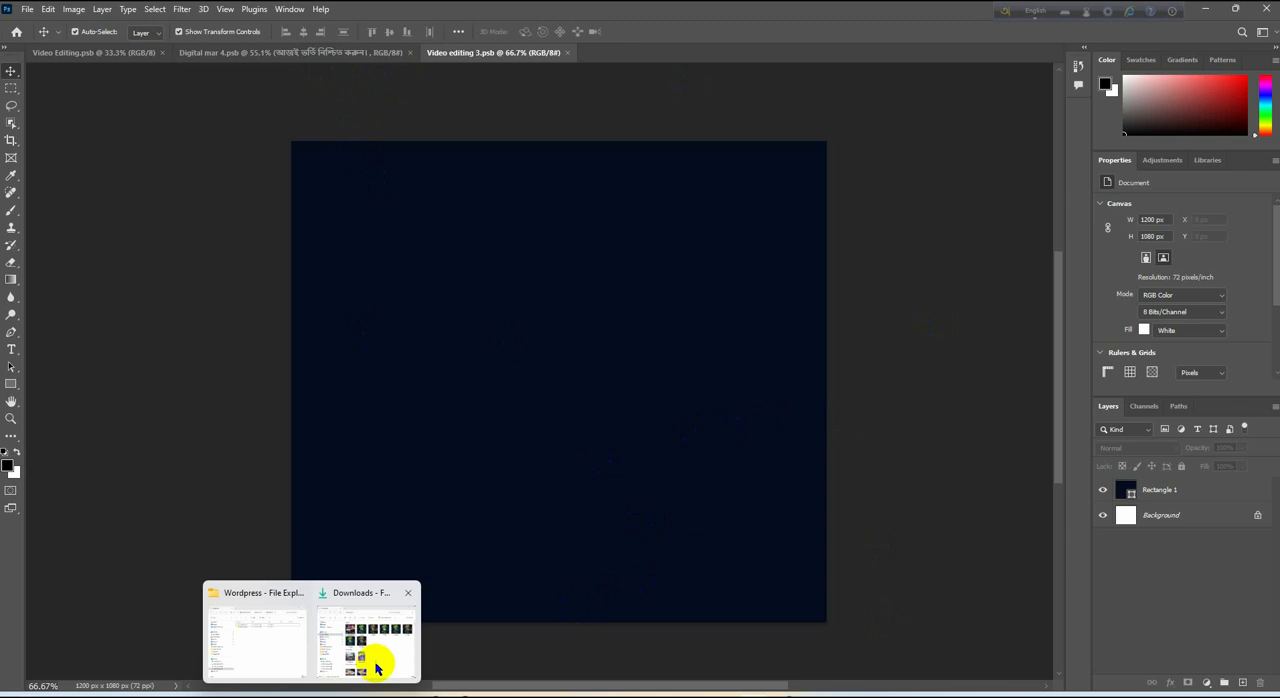
Place zzScreenshot 2024-09-13 204716.png from the Screenshots folder onto the canvas
left_click(376, 668)
left_click(394, 328)
left_click_drag(933, 495, 691, 580)
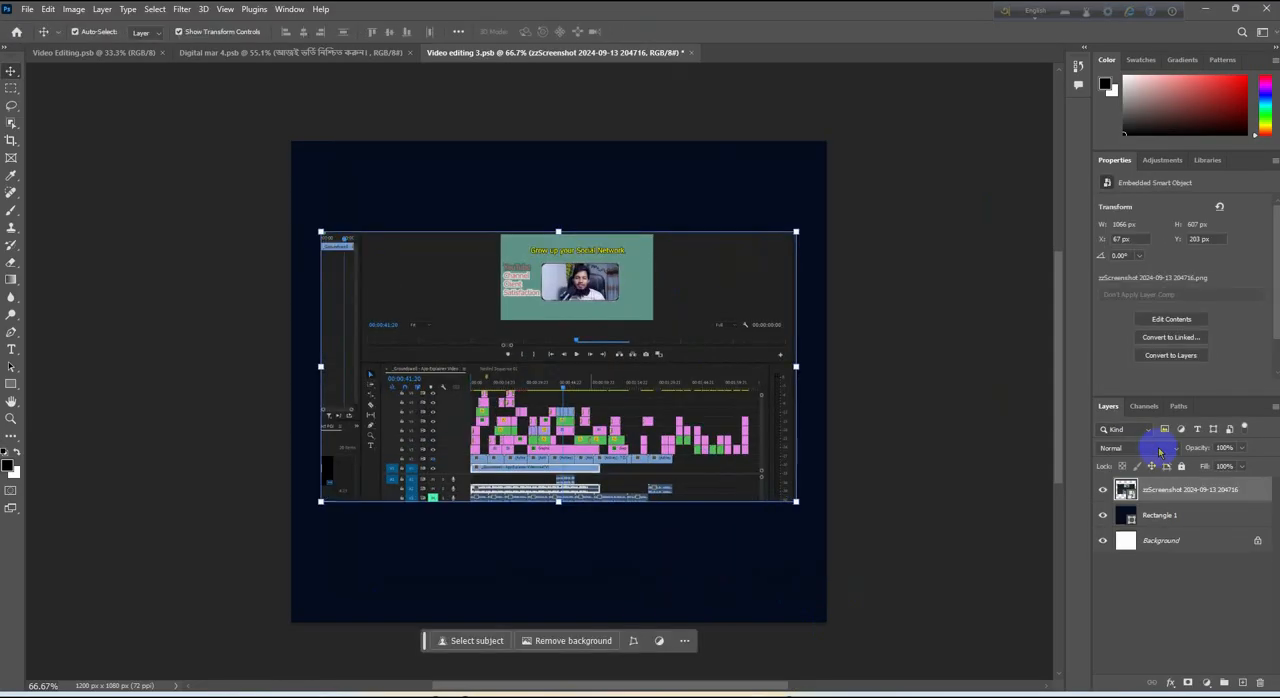
Set the placed screenshot layer's blend mode to Pin Light
left_click(1160, 448)
scroll(1168, 447, "down", 3)
left_click(1168, 447)
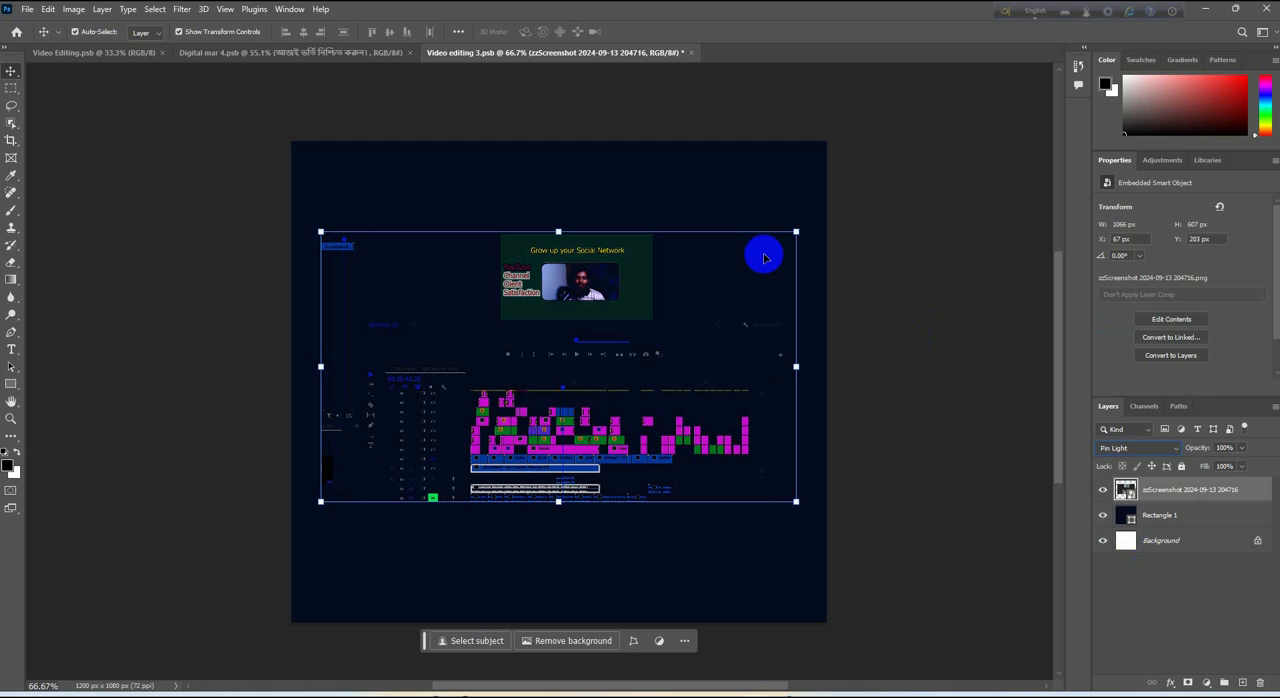
left_click(990, 496)
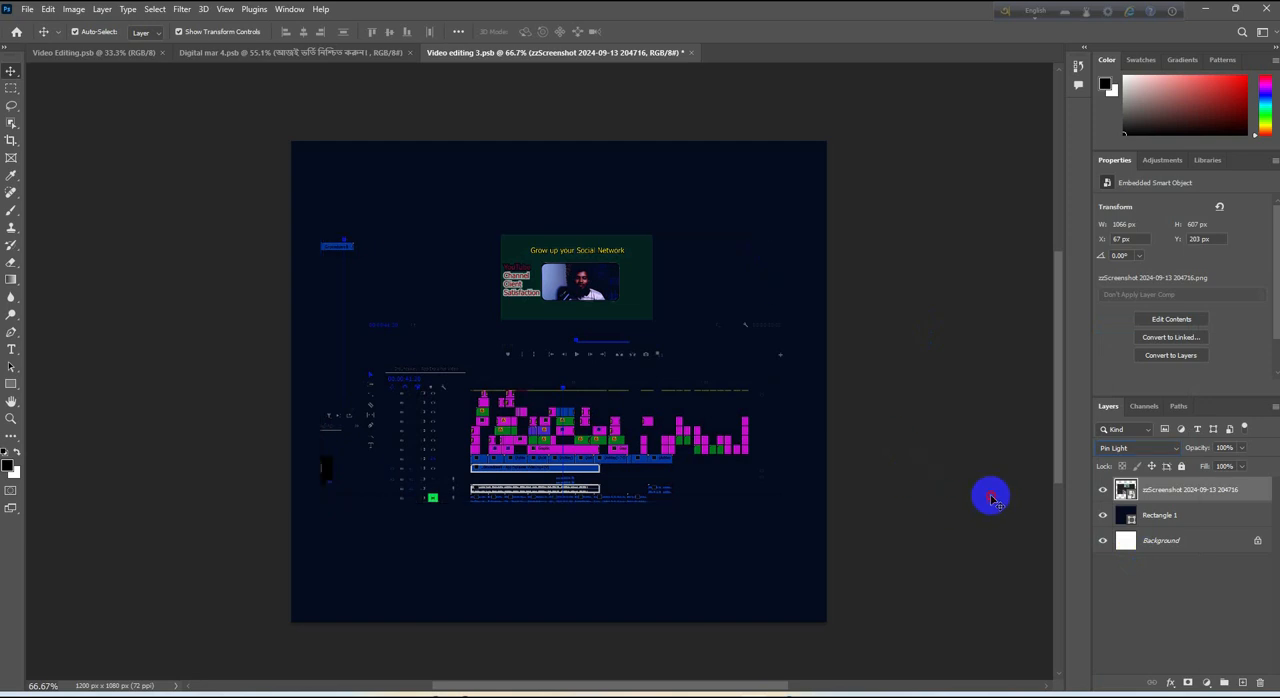
Distort the screenshot into a perspective shape about 705 × 789 px, tapering toward the canvas center and extending past the right edge
left_click(548, 400)
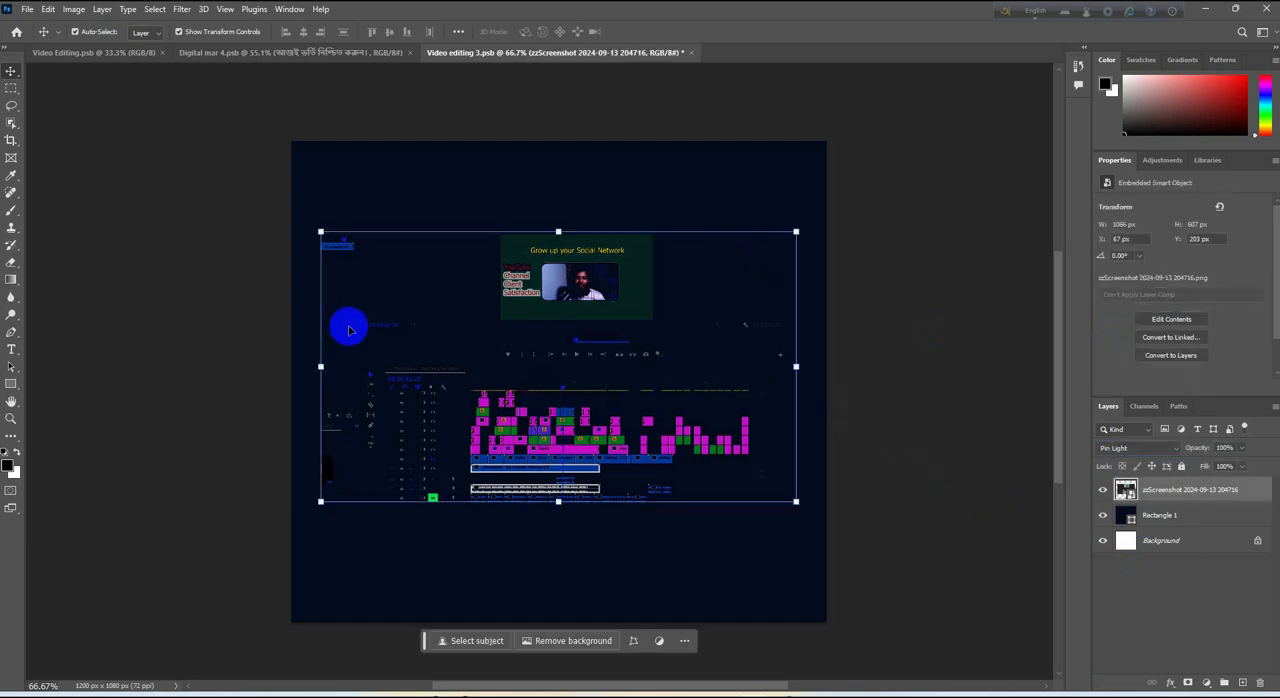
left_click_drag(320, 231, 601, 282)
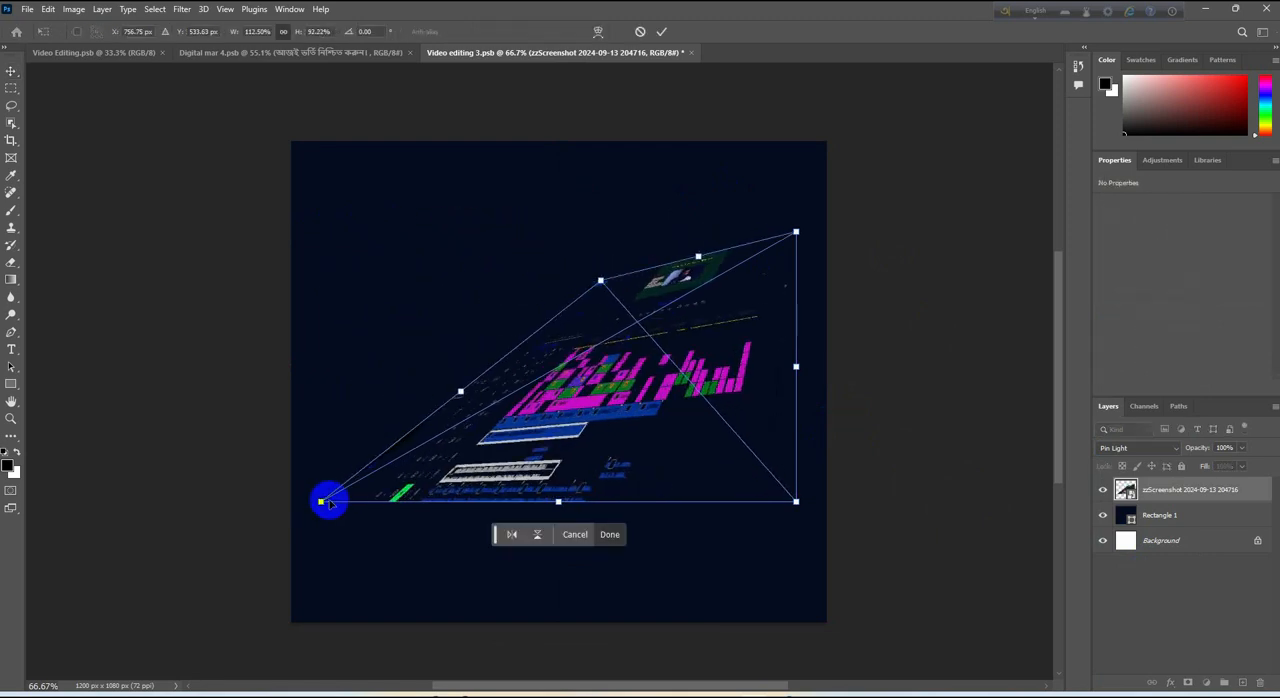
left_click_drag(321, 502, 593, 466)
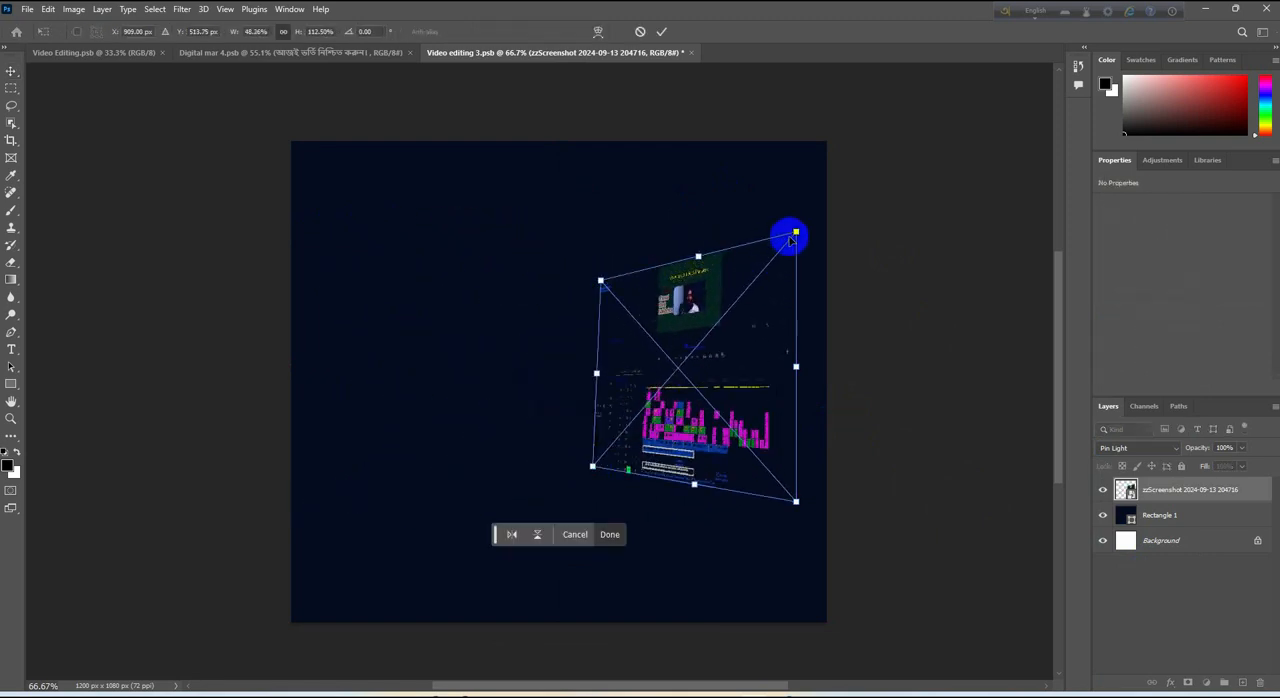
left_click_drag(795, 233, 914, 191)
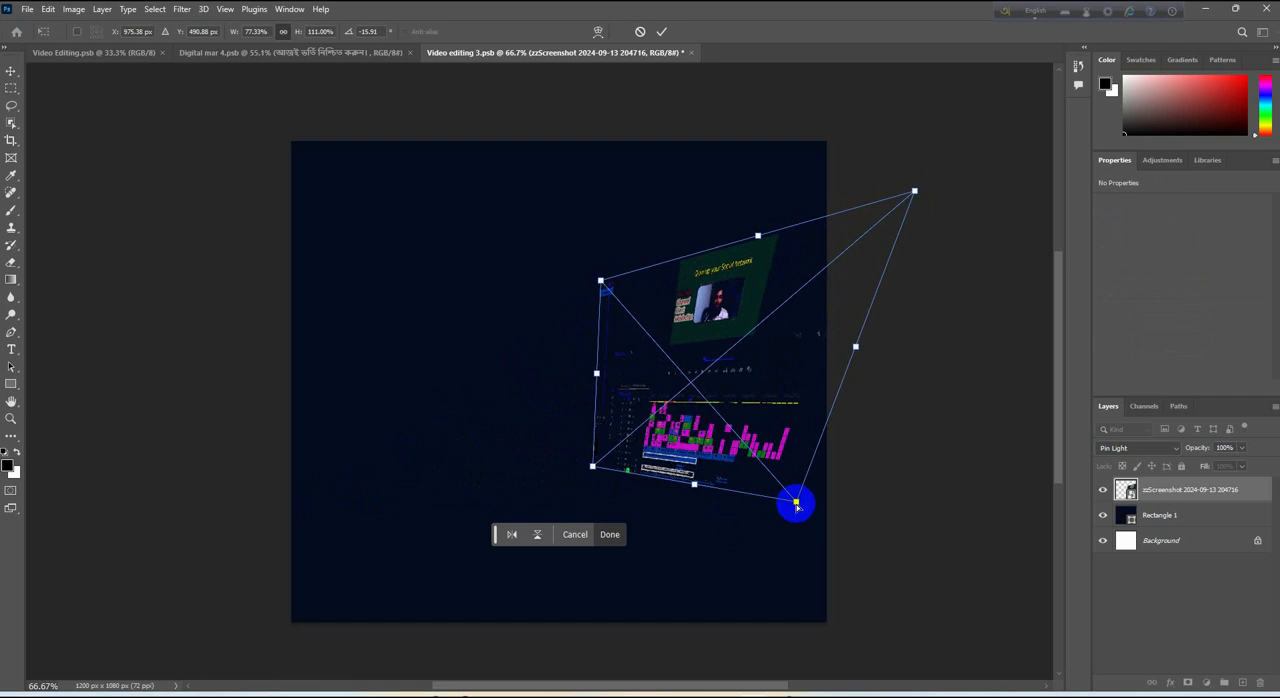
left_click_drag(796, 505, 915, 543)
key("Return")
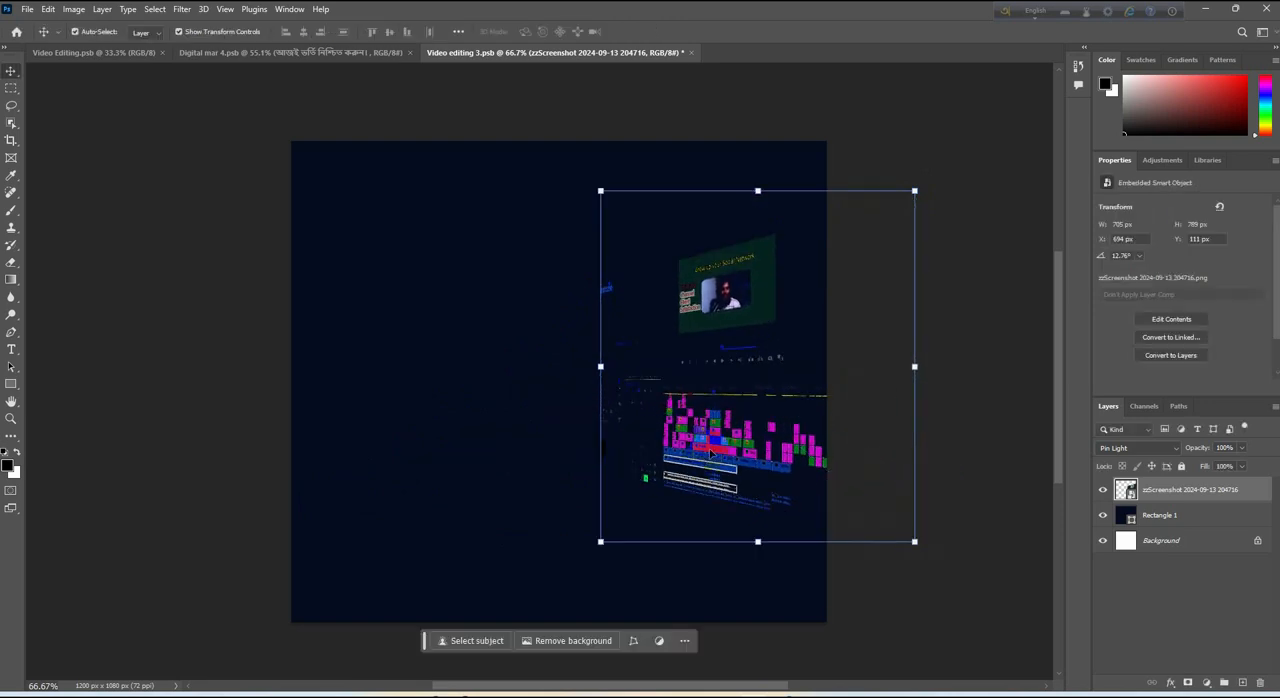
Shift the screenshot's two left corners slightly farther left to widen the perspective shape
key("ctrl")
left_click_drag(601, 193, 574, 284)
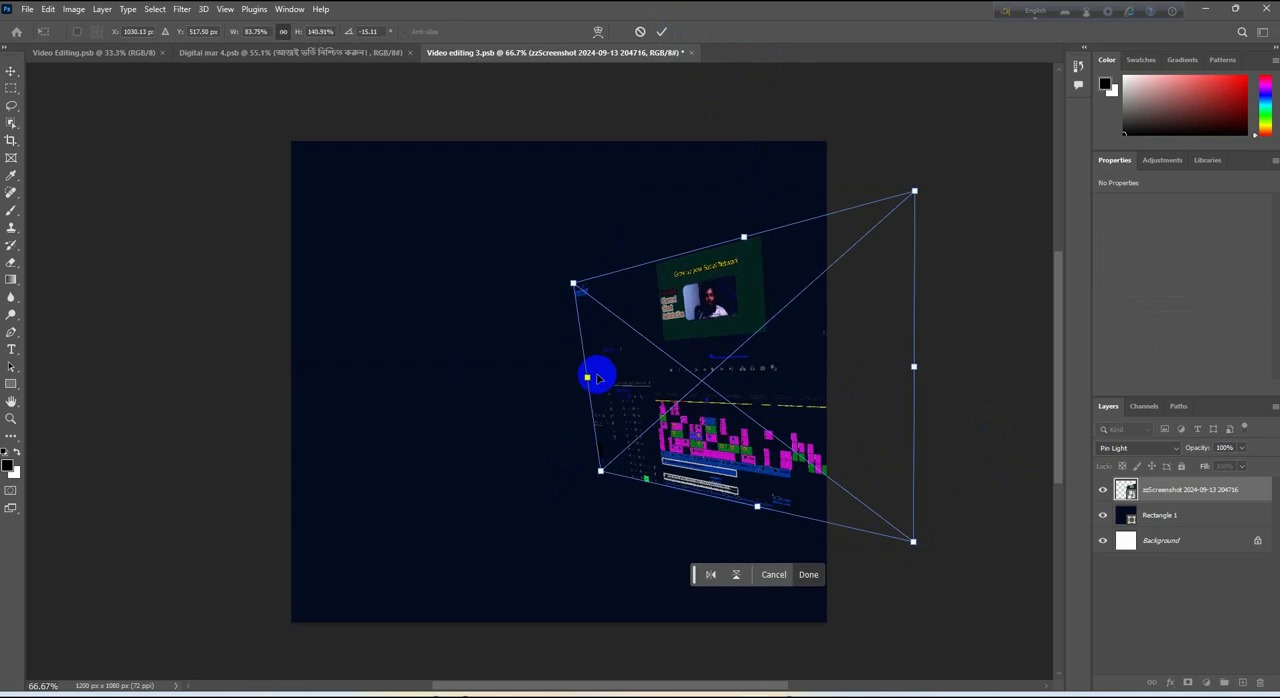
left_click_drag(601, 474, 569, 481)
key("Return")
left_click(978, 598)
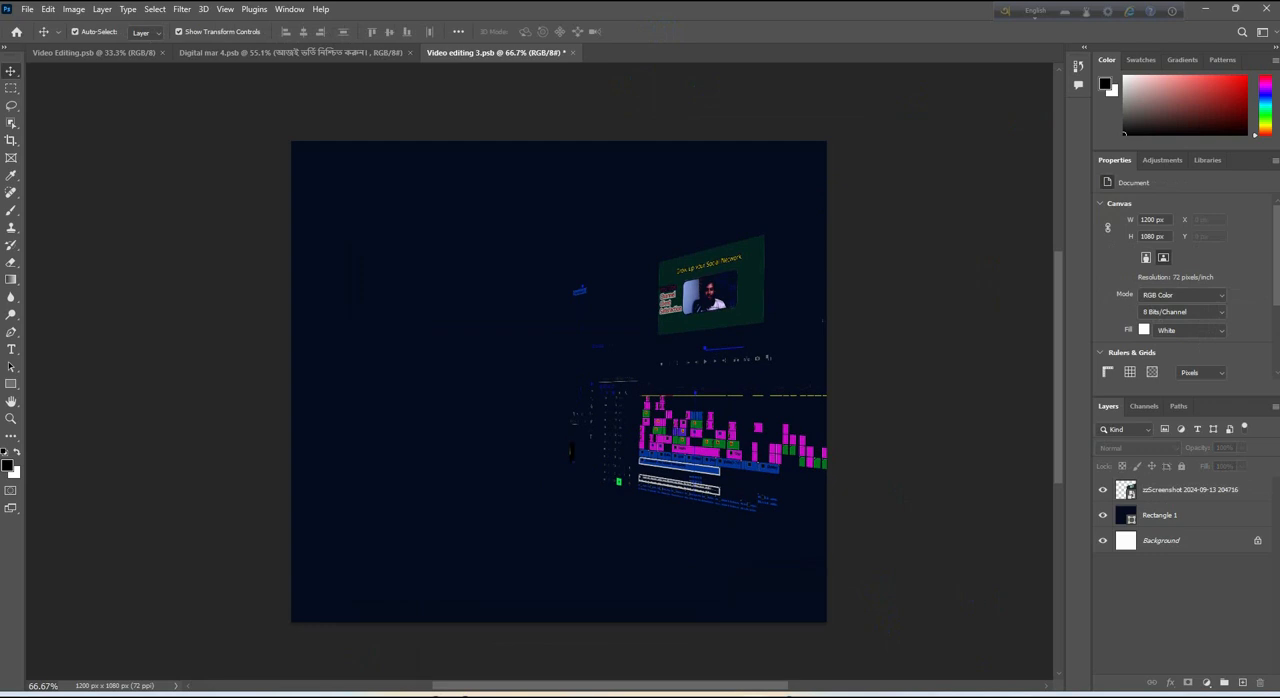
Switch to Firefox, search Google Images for "video editing" and open the Coursera image preview
key("alt+Tab")
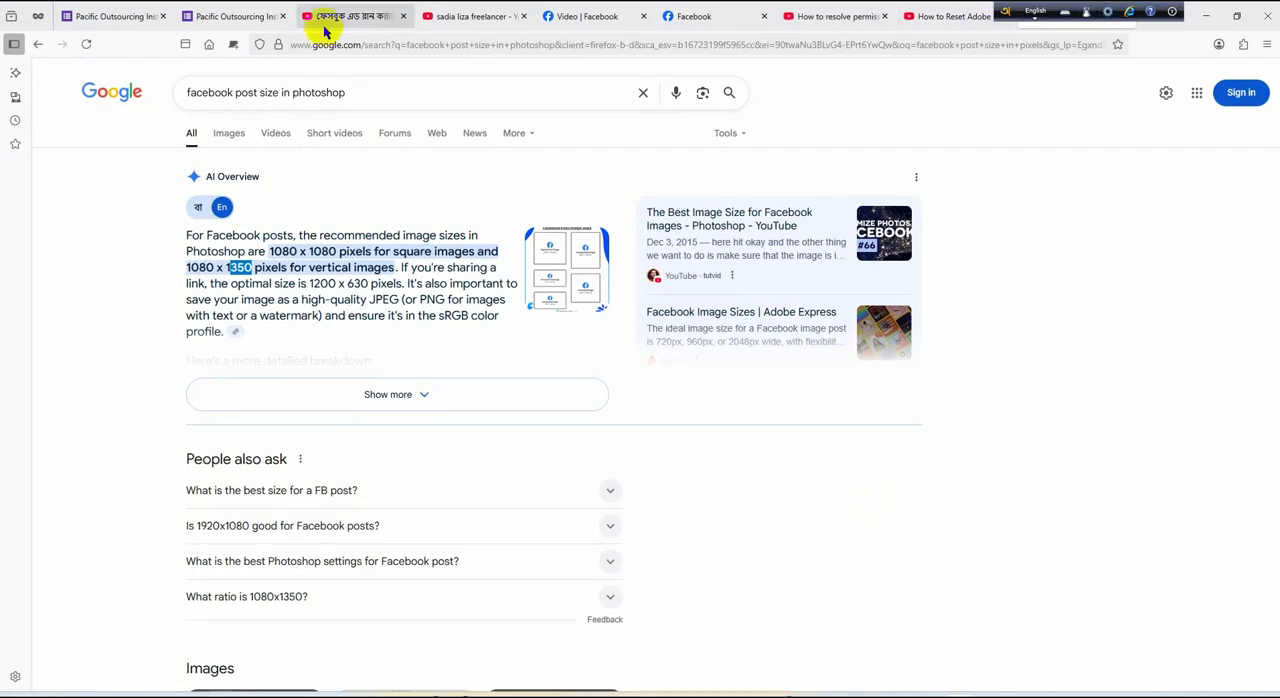
left_click(233, 45)
left_click(575, 348)
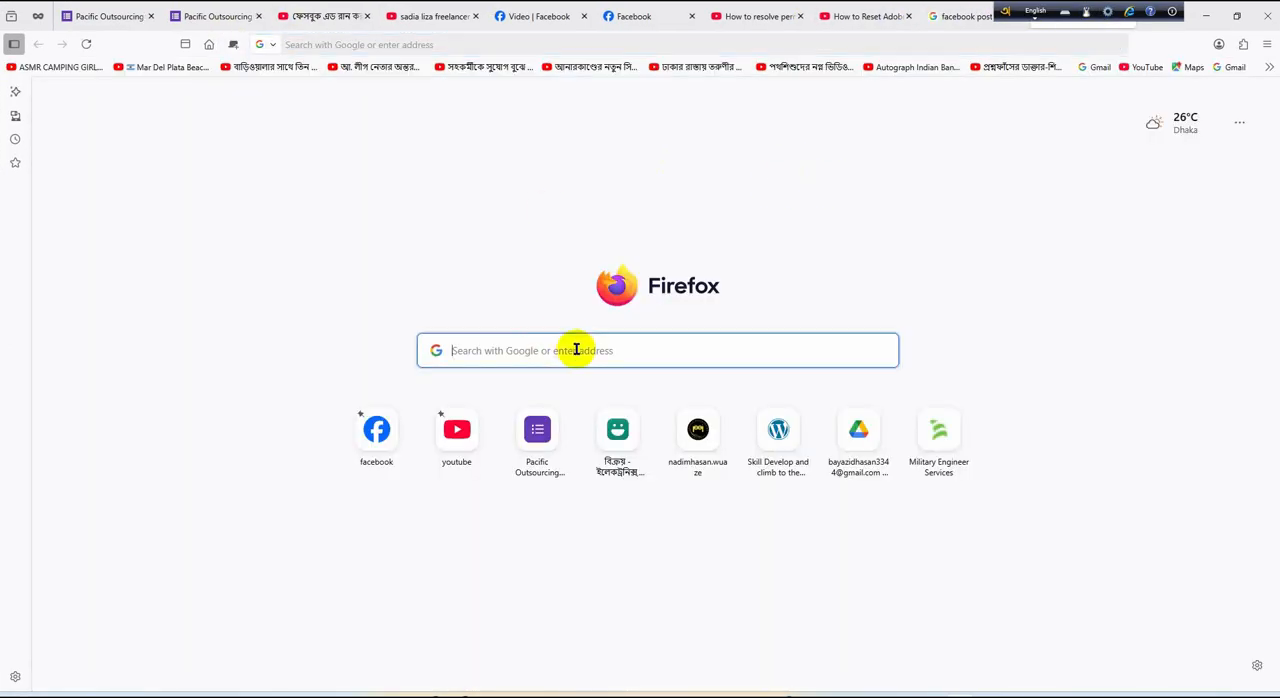
type("video edi")
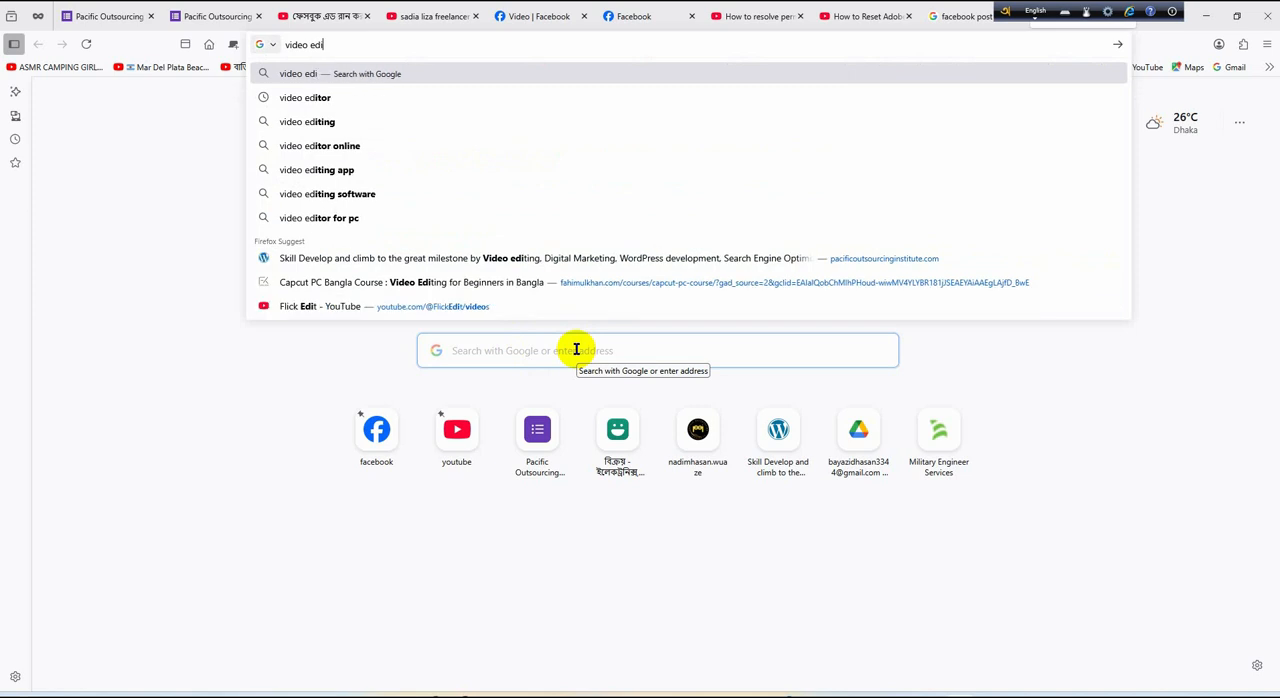
type("ting")
key("Return")
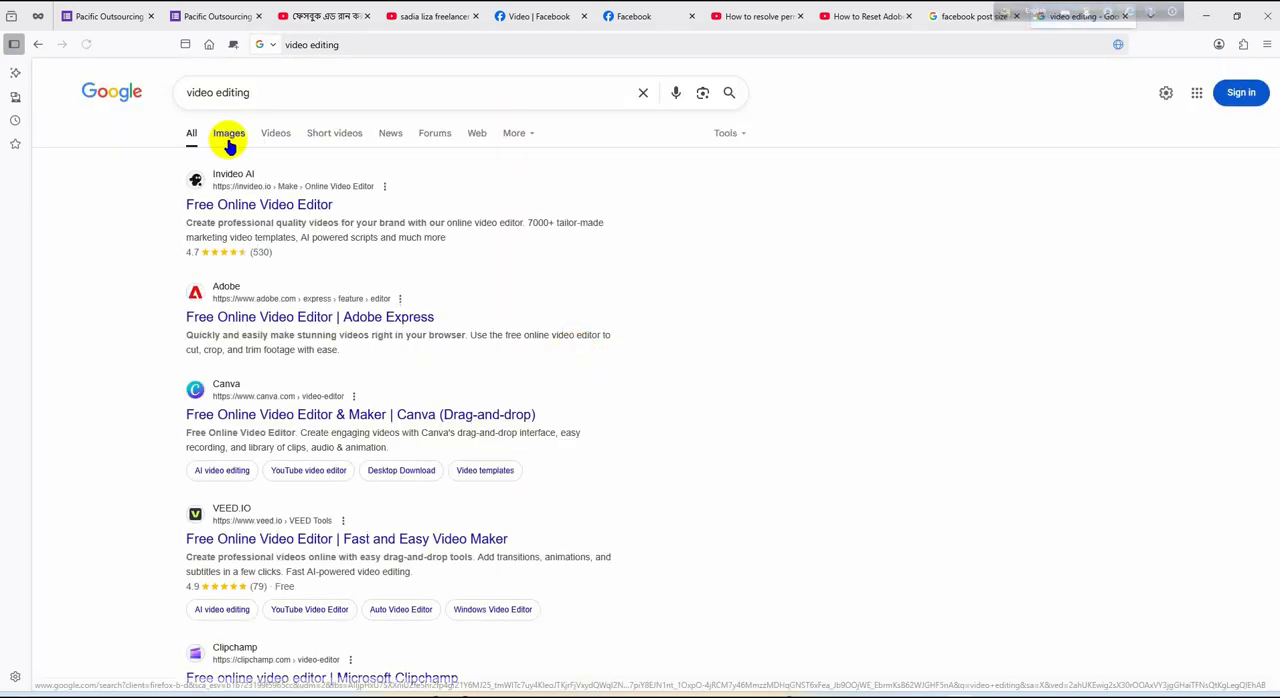
left_click(229, 131)
left_click(362, 270)
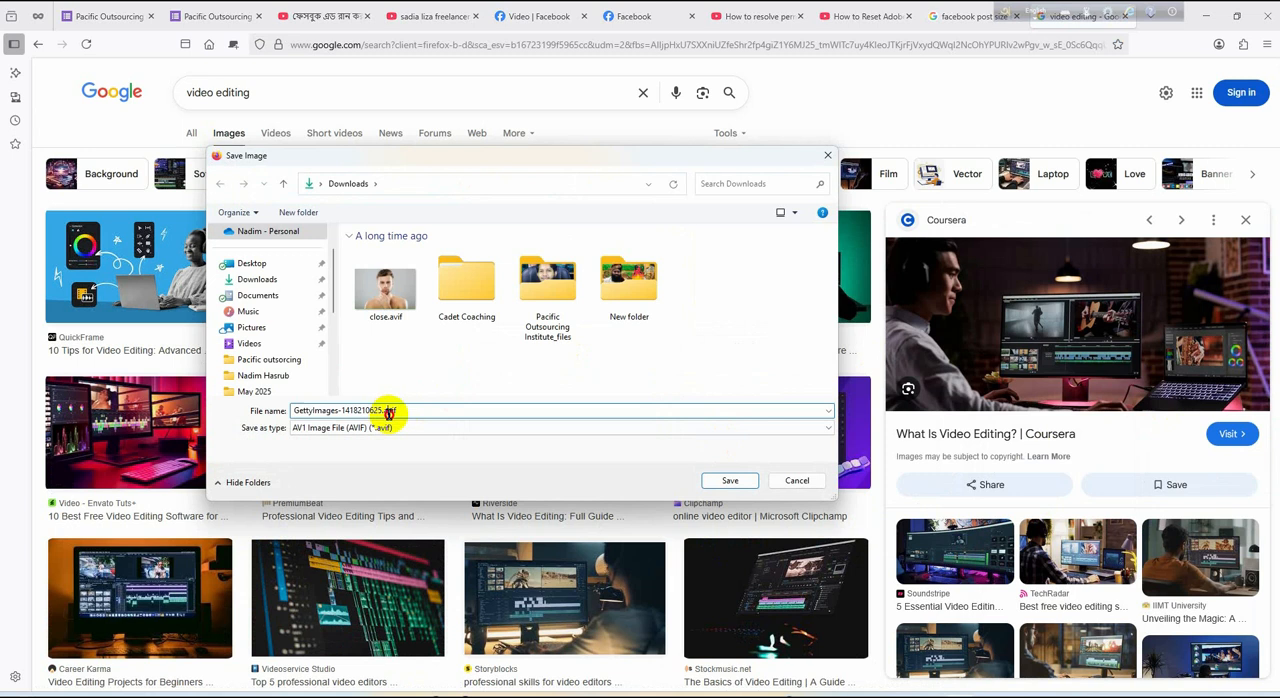
left_click_drag(387, 411, 445, 413)
left_click(456, 413)
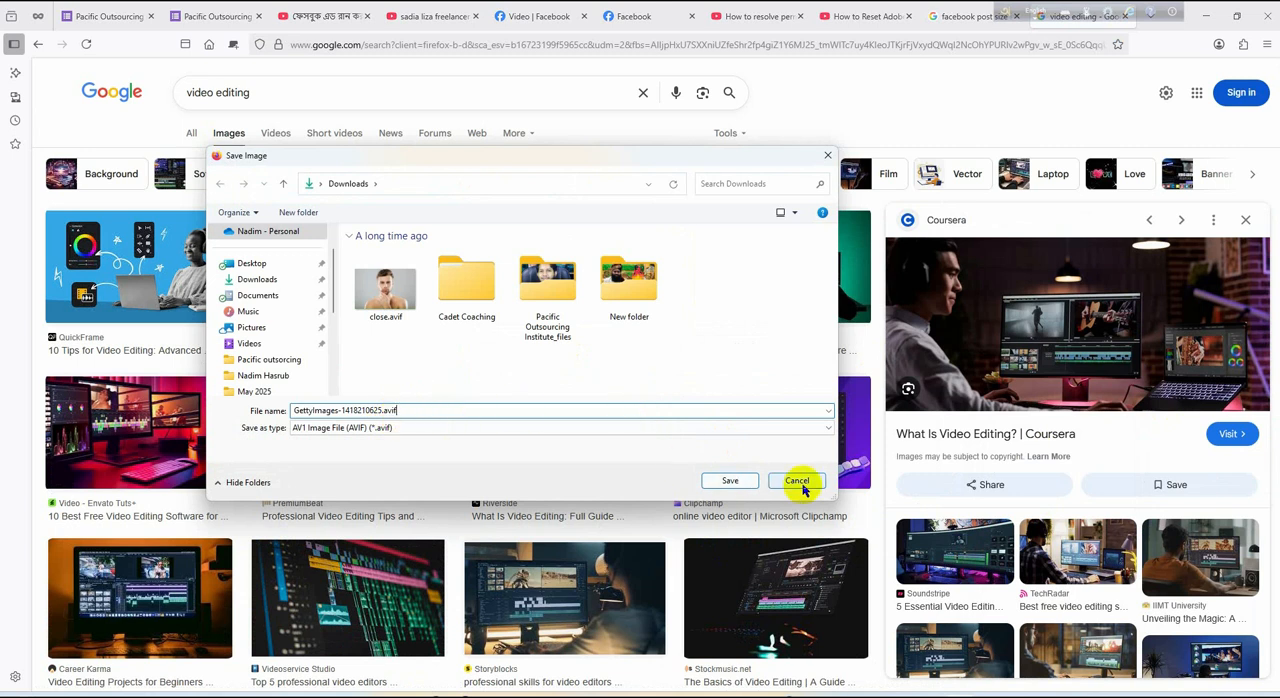
left_click(801, 482)
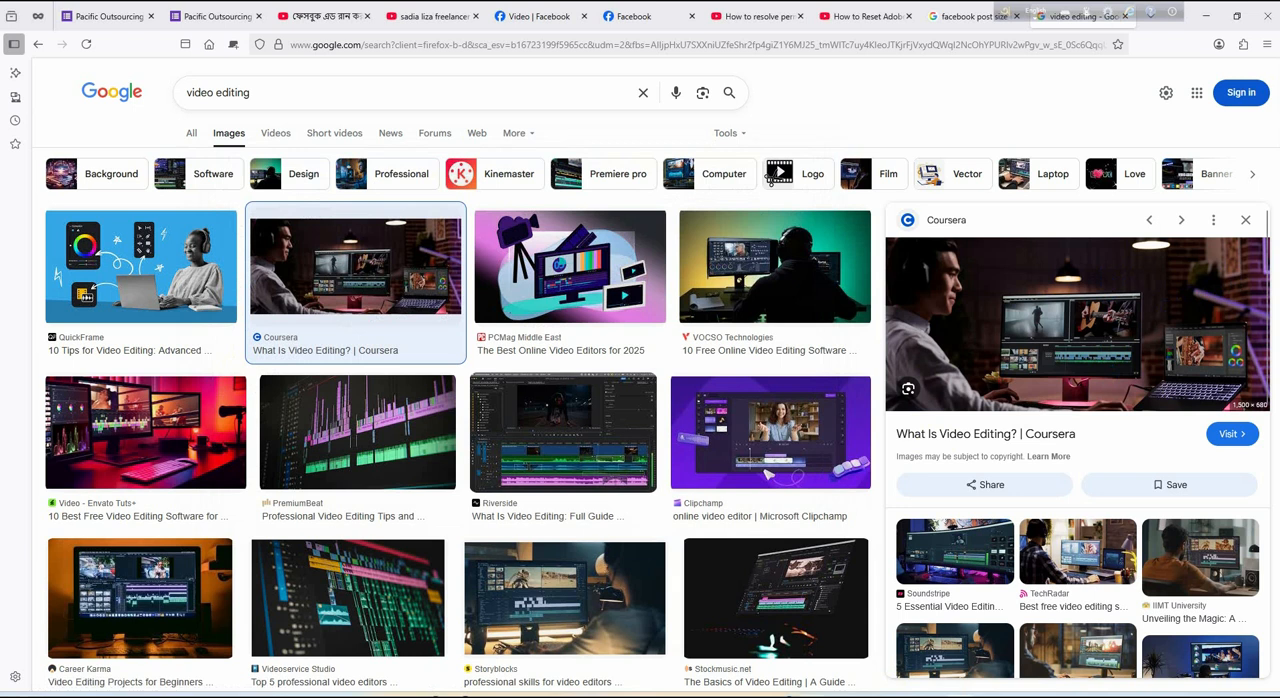
Capture the Coursera preview image with Snipping Tool and close the capture window
left_click(440, 41)
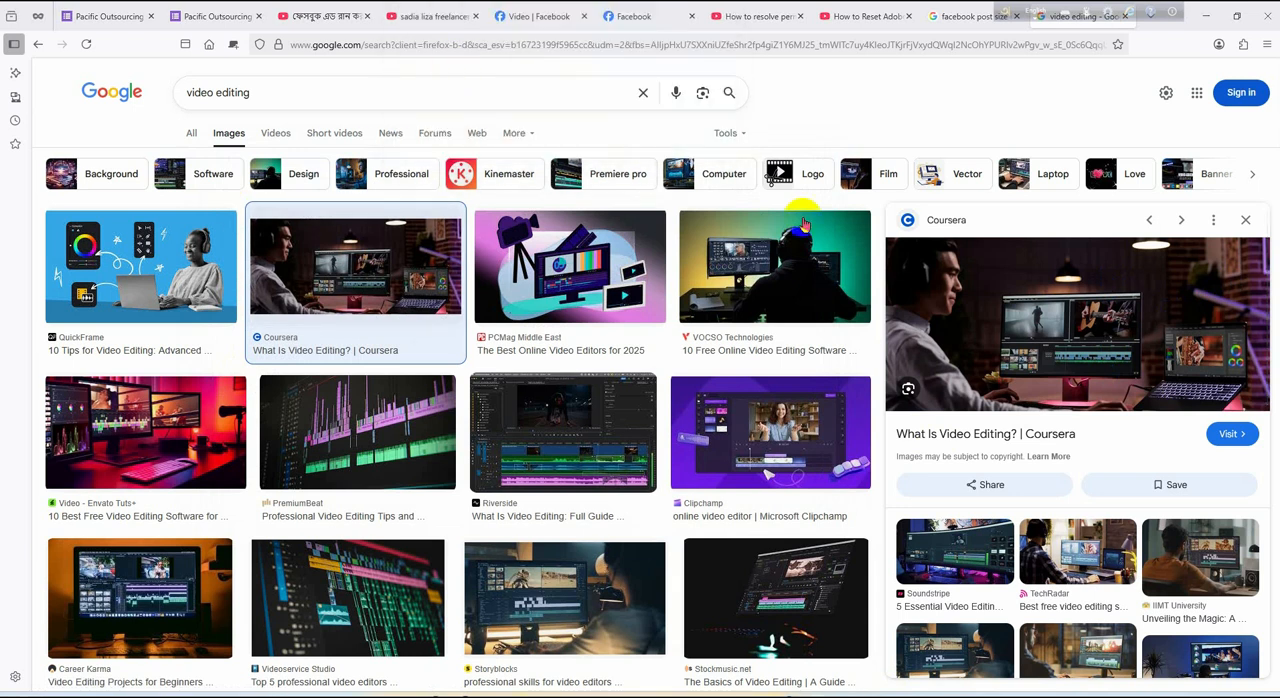
left_click_drag(886, 238, 1273, 410)
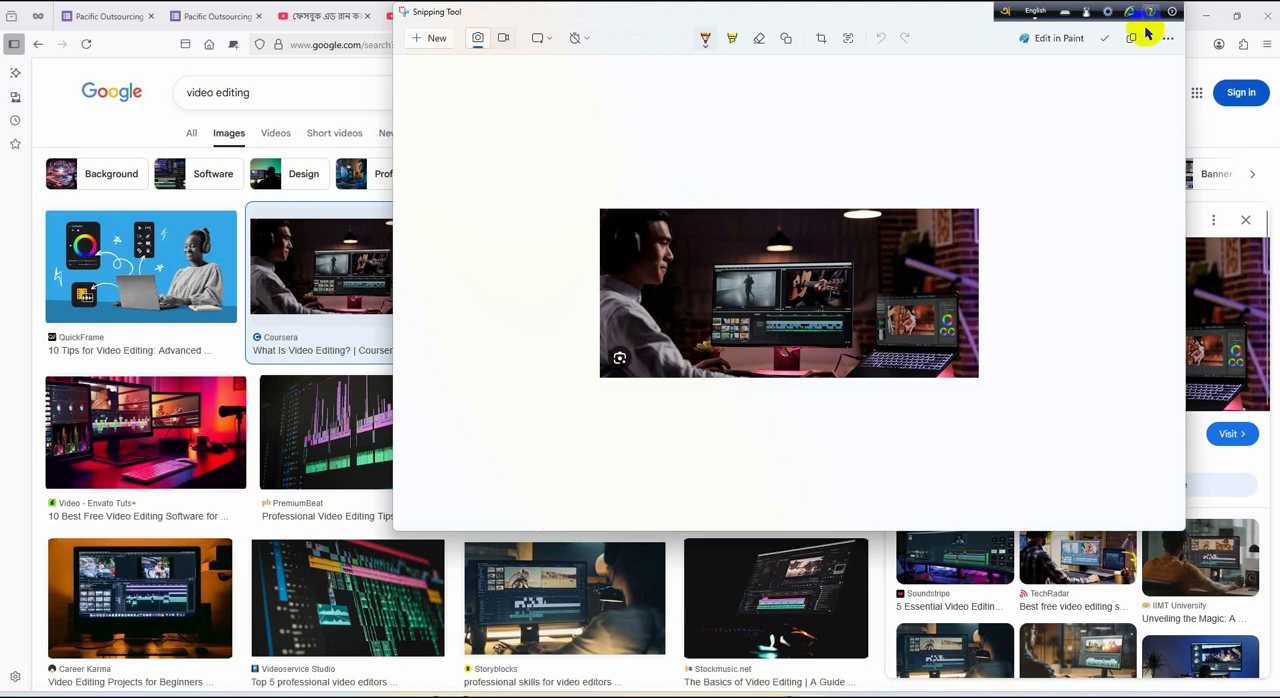
left_click(1181, 66)
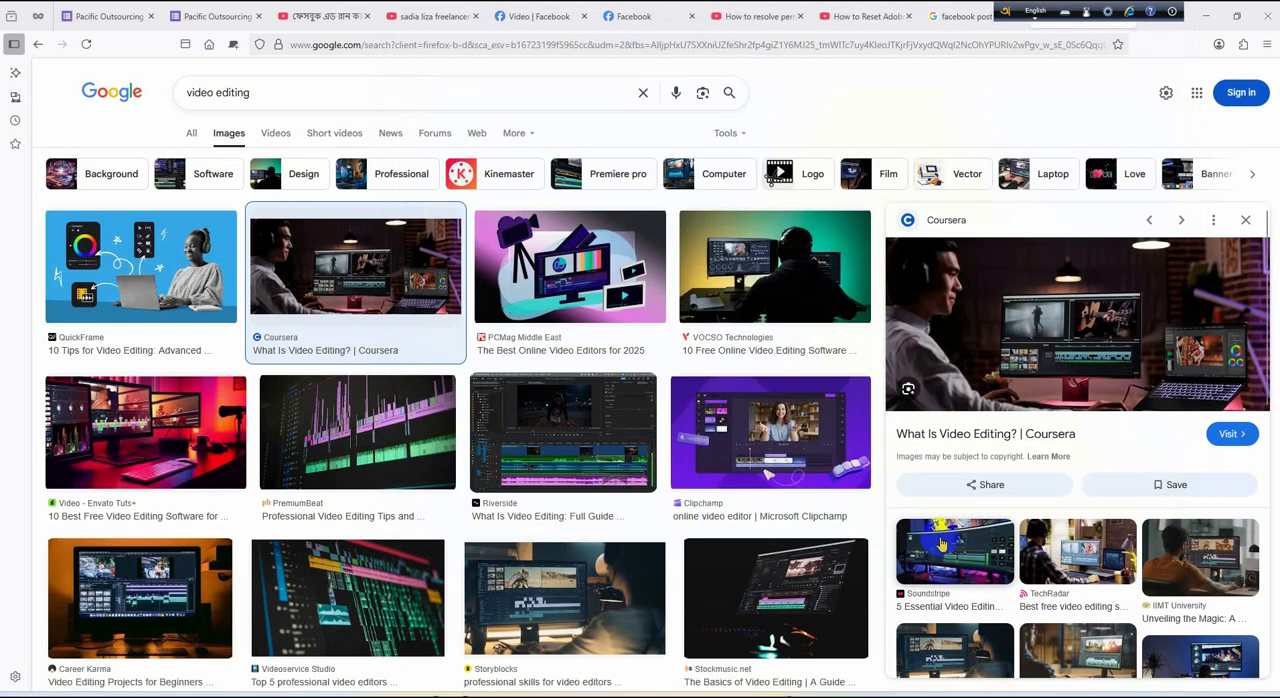
Try filtering the image results to Creative Commons licenses and return to the unfiltered results
left_click(740, 138)
mouse_move(762, 216)
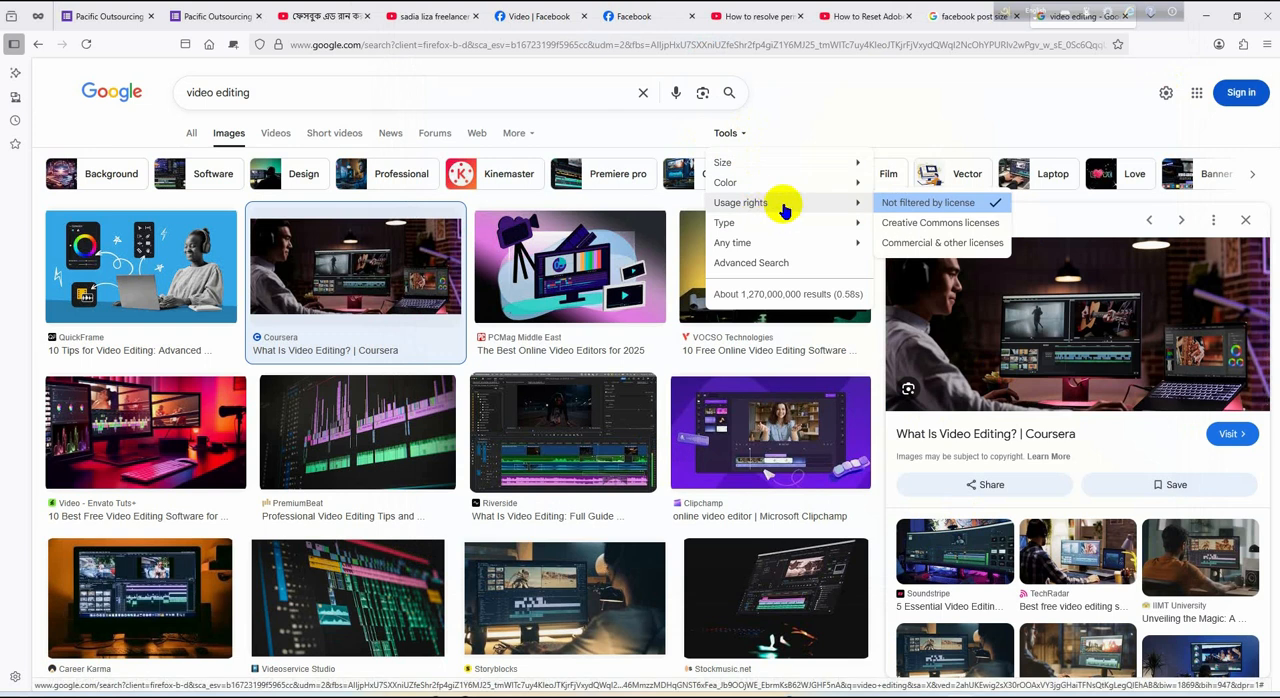
left_click(962, 228)
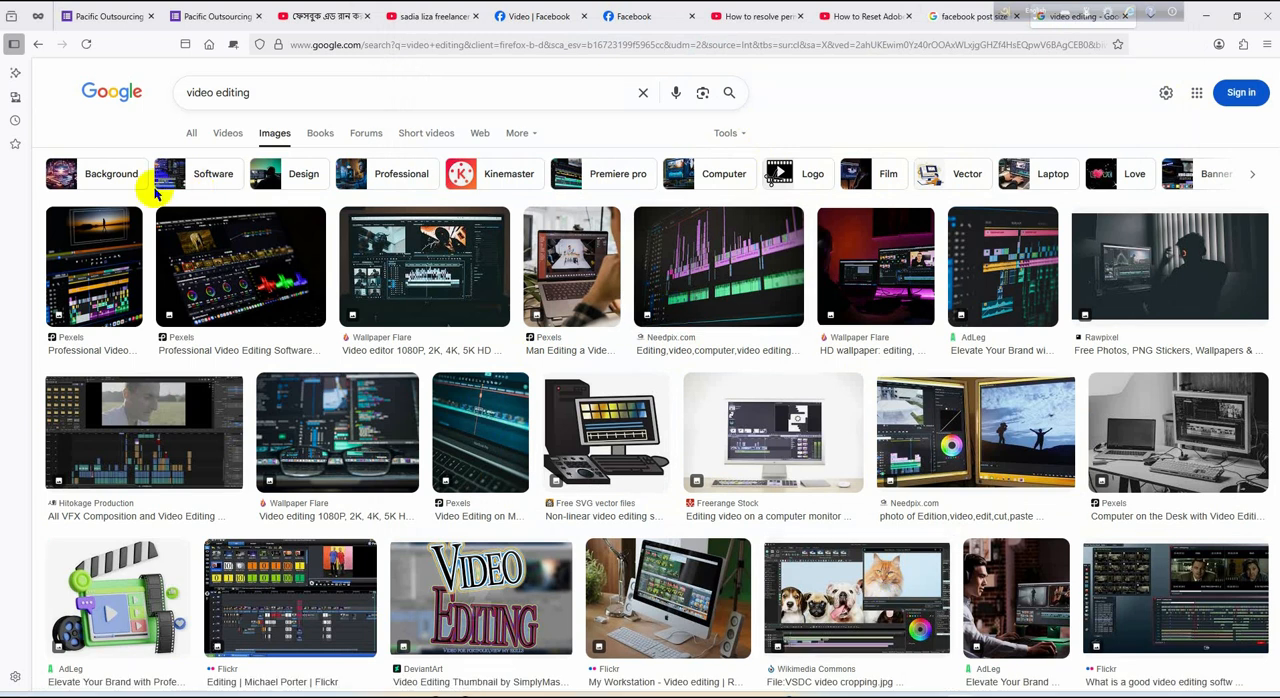
left_click(38, 44)
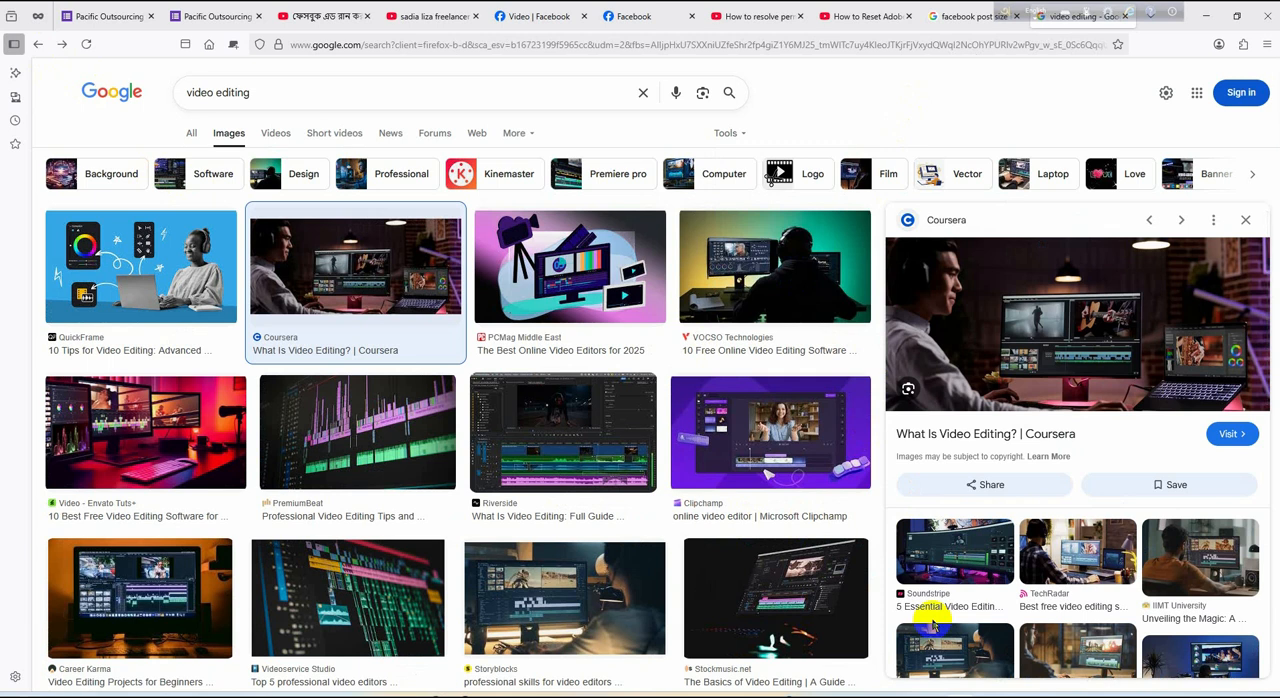
Open the Mixcord "How to Hire a Video Editor for YouTube" image and capture its preview with Snipping Tool
scroll(933, 625, "down", 7)
left_click(1074, 513)
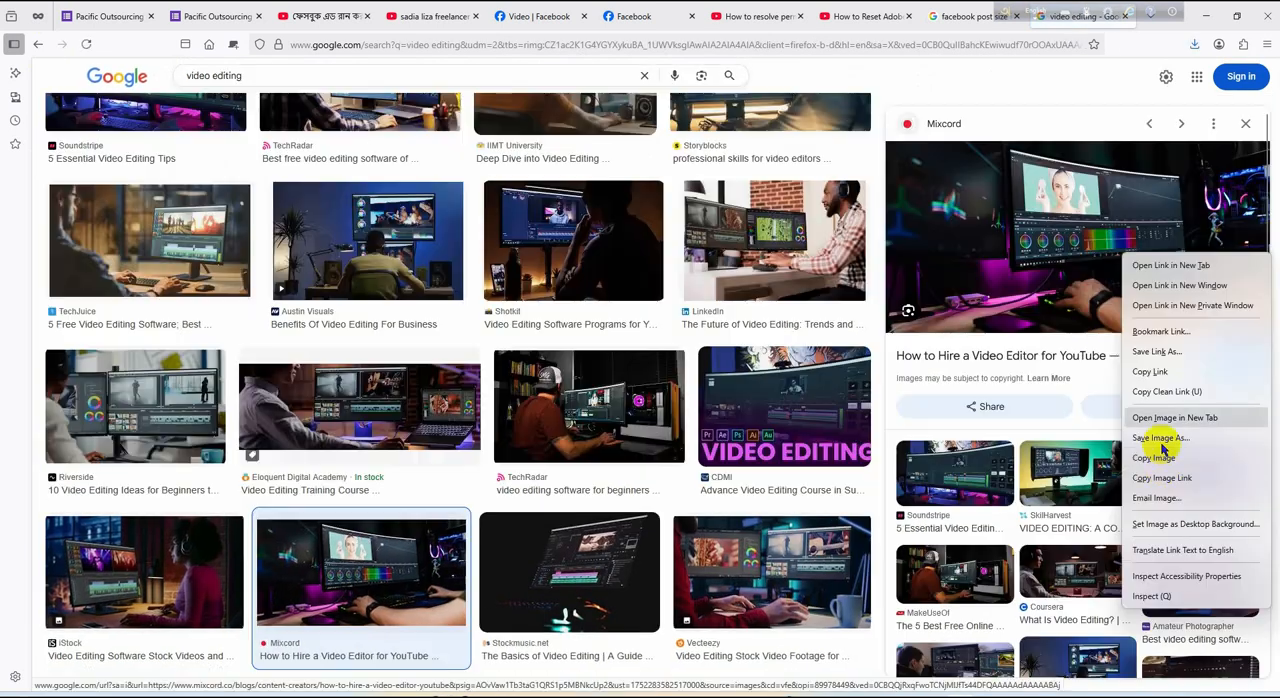
left_click(1160, 438)
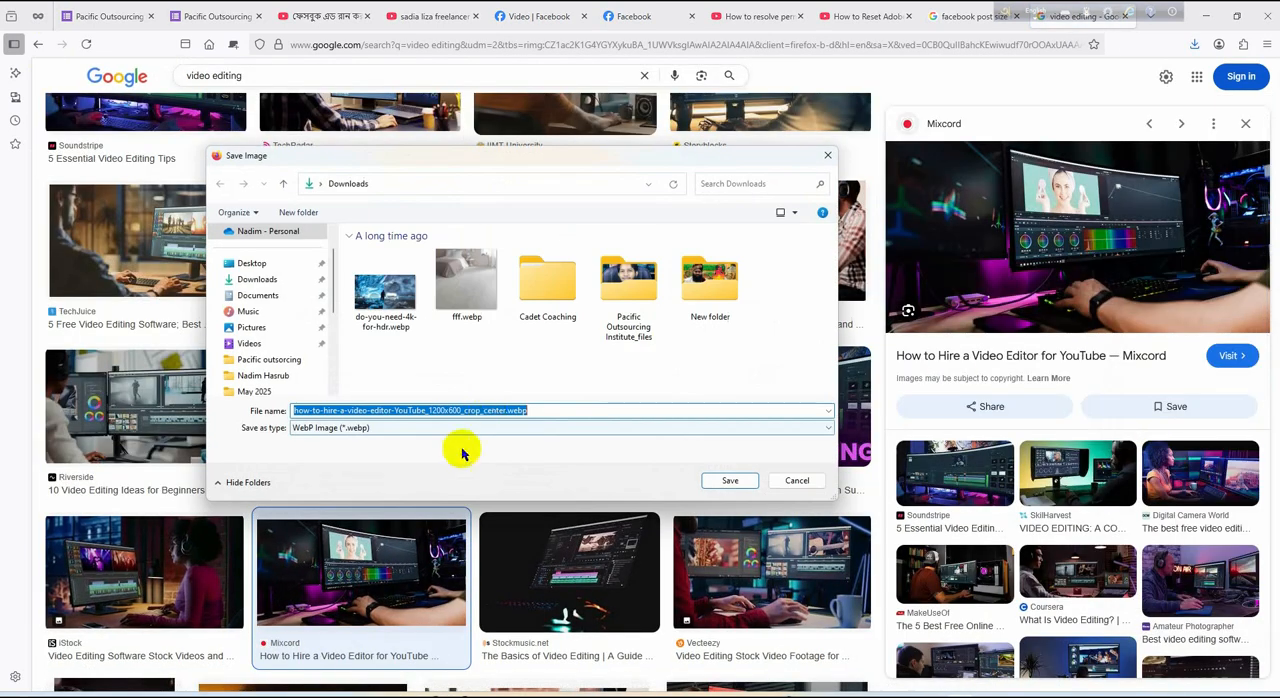
left_click(791, 480)
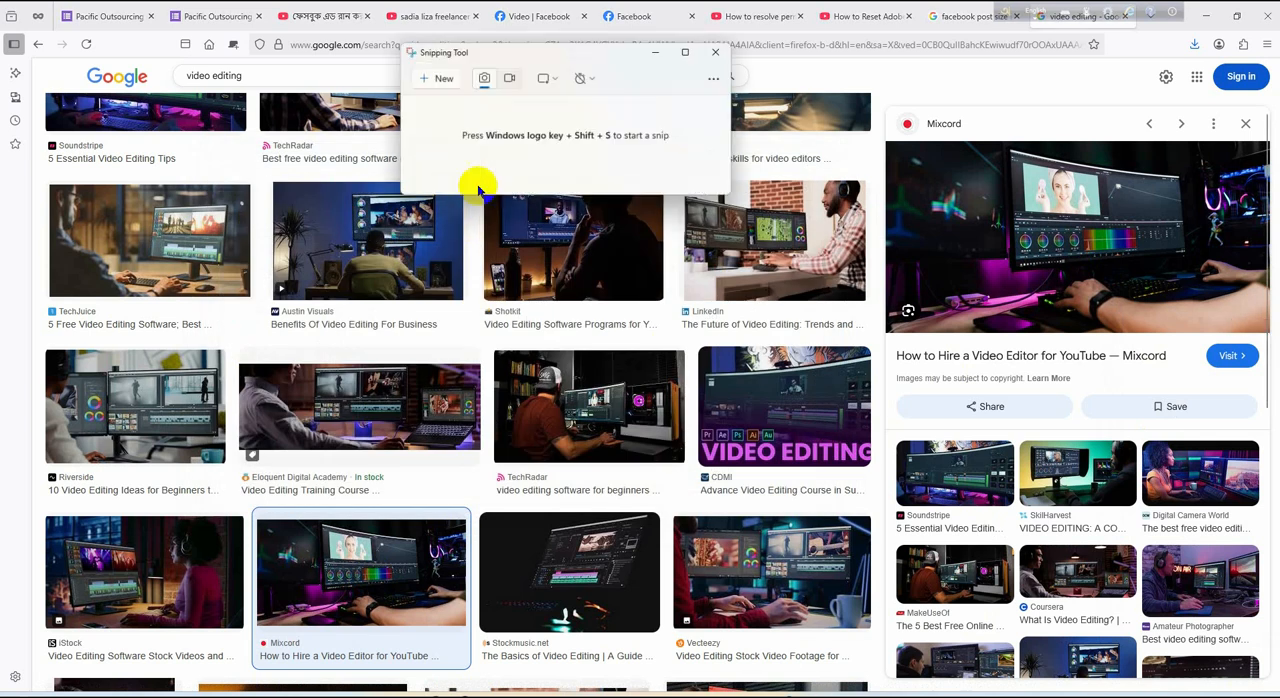
left_click(440, 79)
right_click(992, 218)
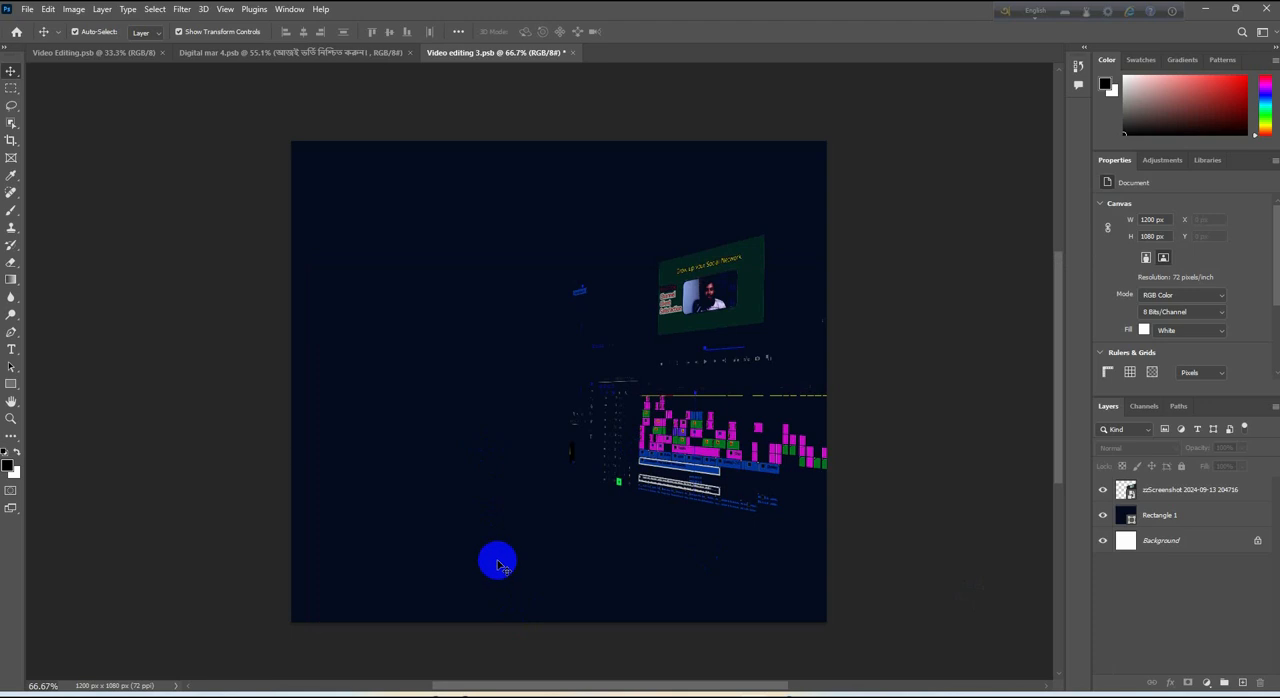
Place the hq720, sanjeev-nagara and editor-showcasing images from the Downloads folder and move sanjeev-nagara toward the canvas centre
left_click(352, 648)
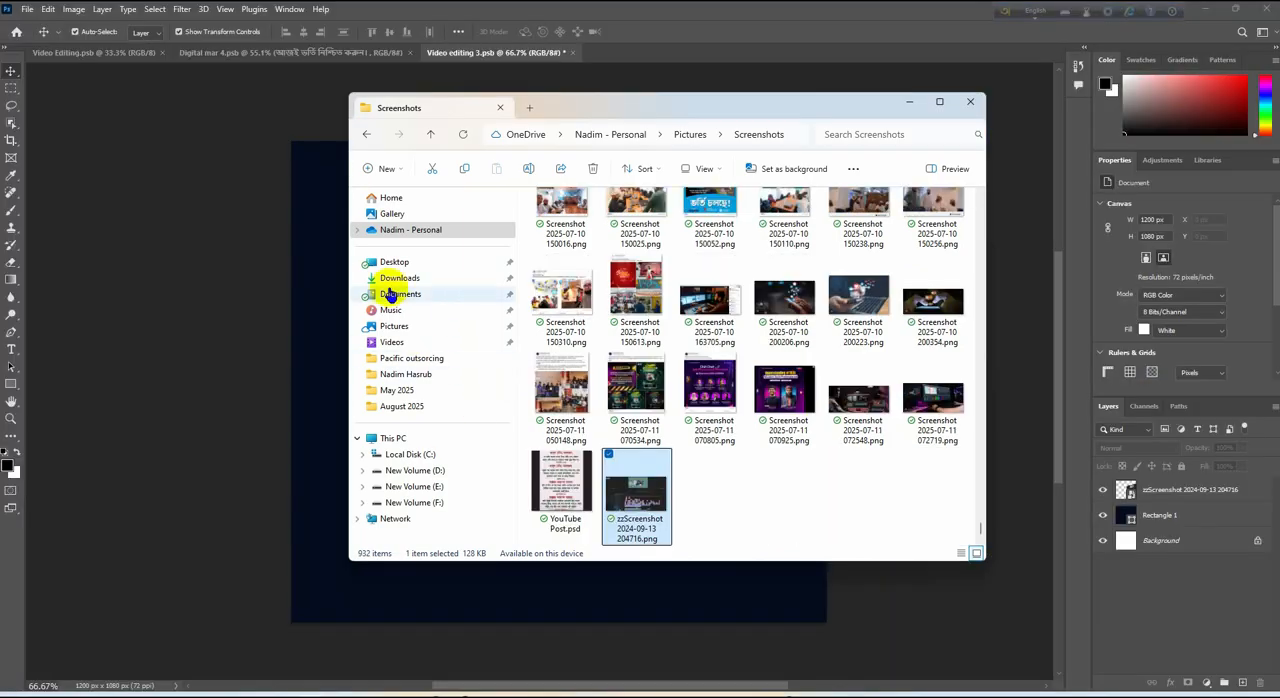
left_click(400, 278)
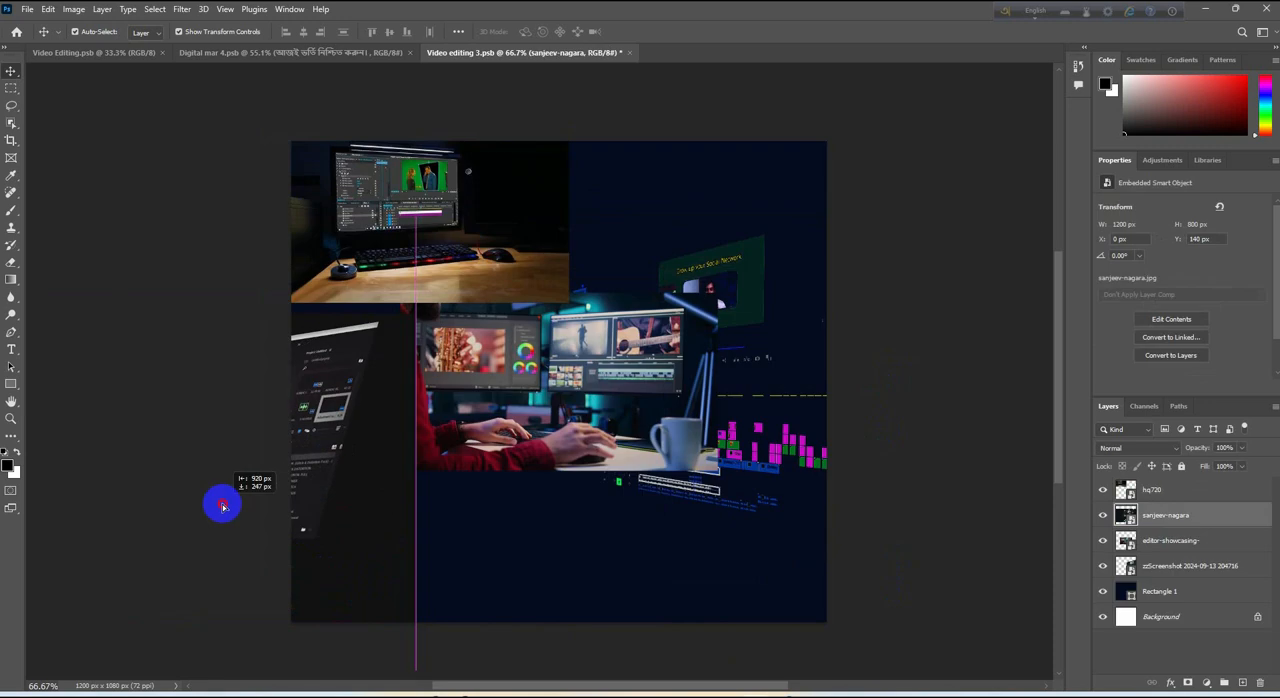
left_click_drag(220, 503, 562, 405)
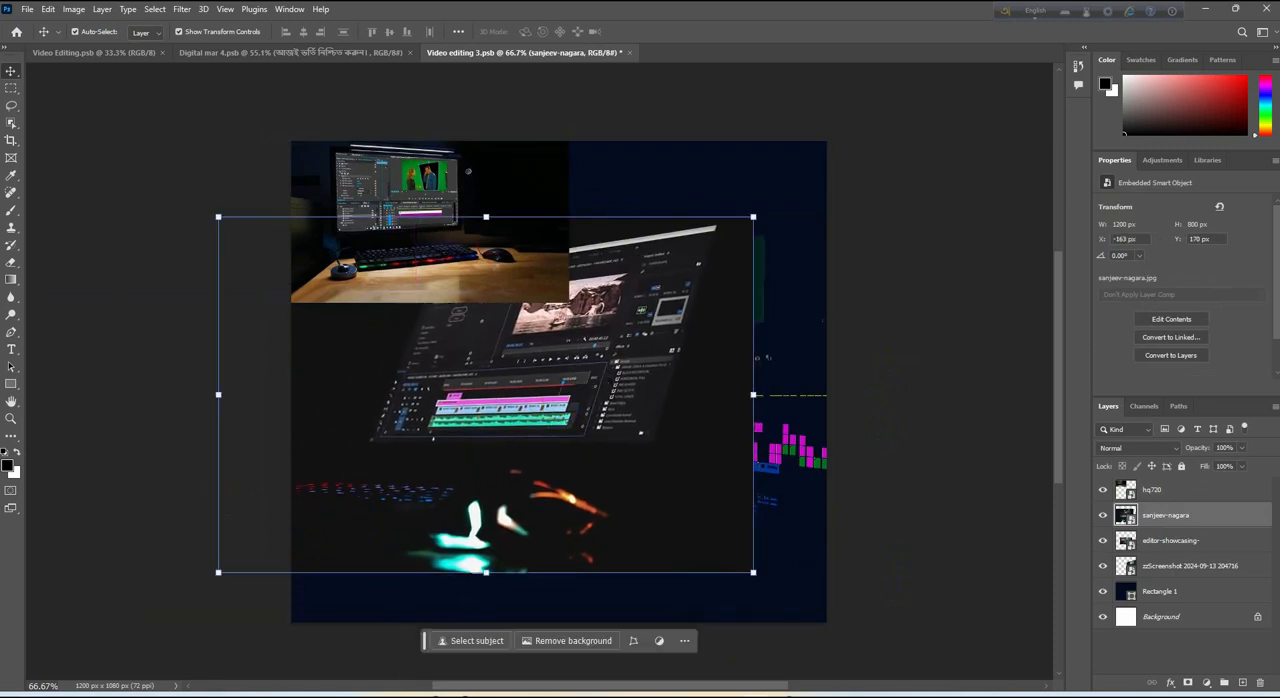
mouse_move(315, 694)
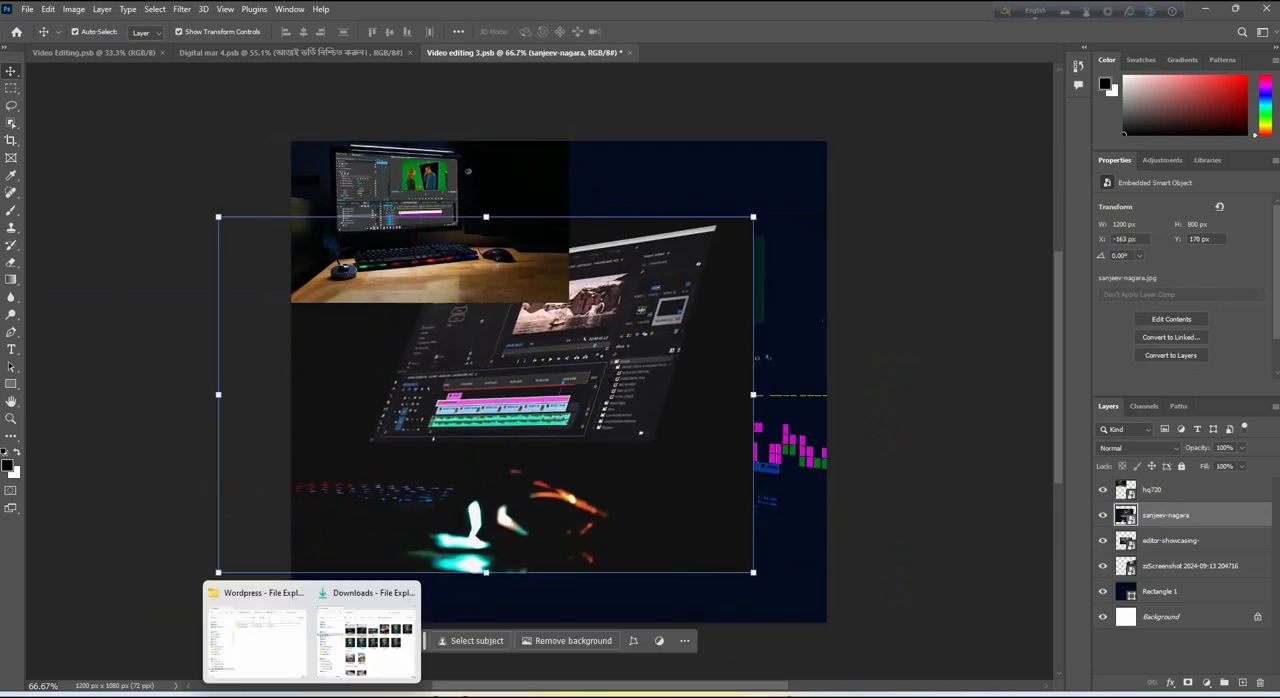
left_click(372, 645)
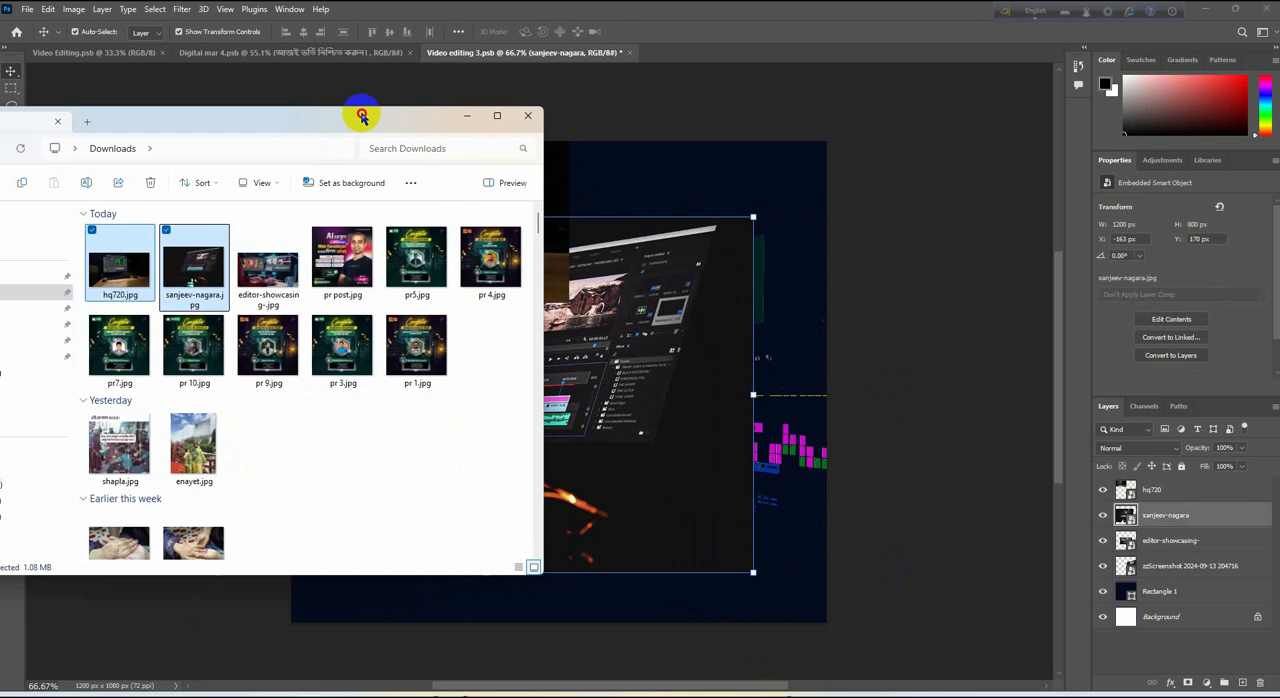
left_click_drag(357, 114, 505, 107)
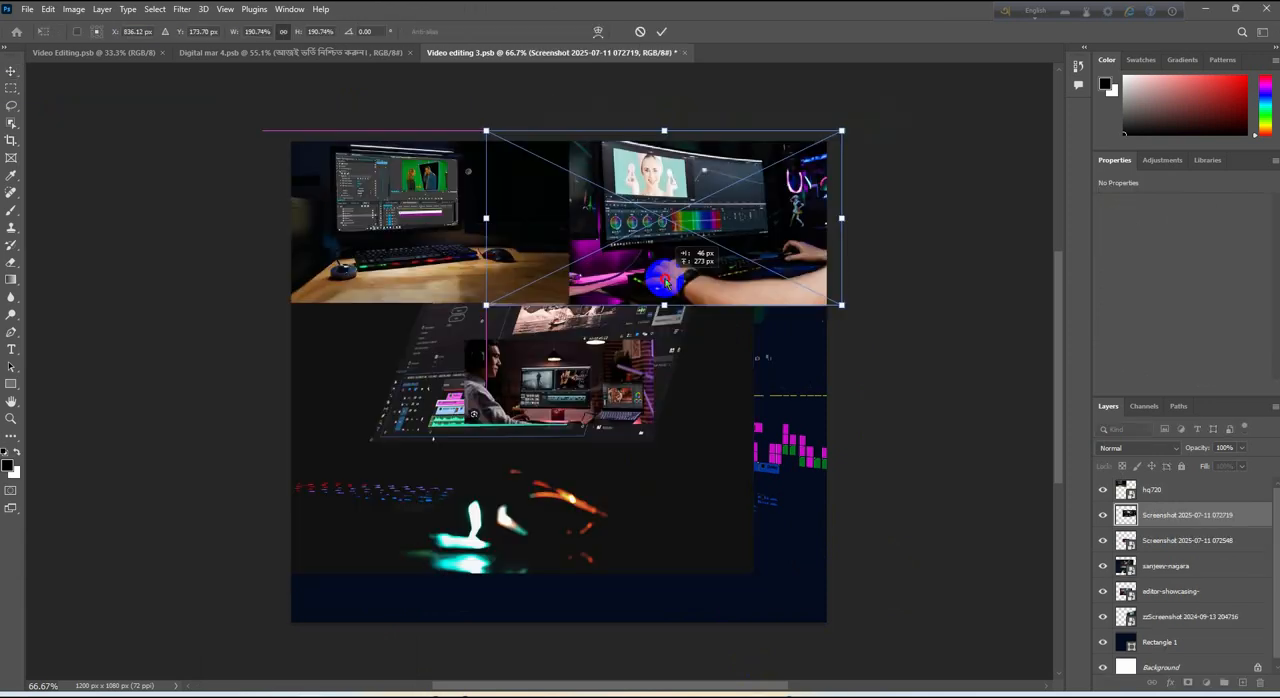
left_click_drag(640, 272, 657, 288)
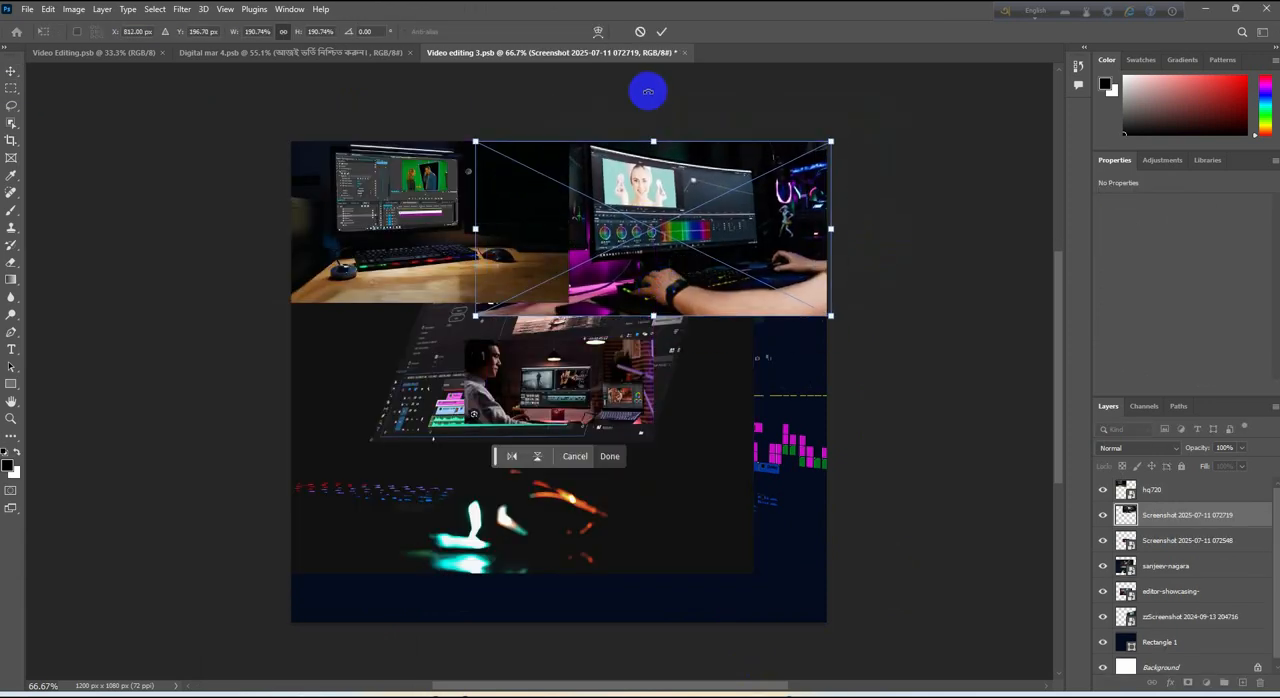
left_click(662, 32)
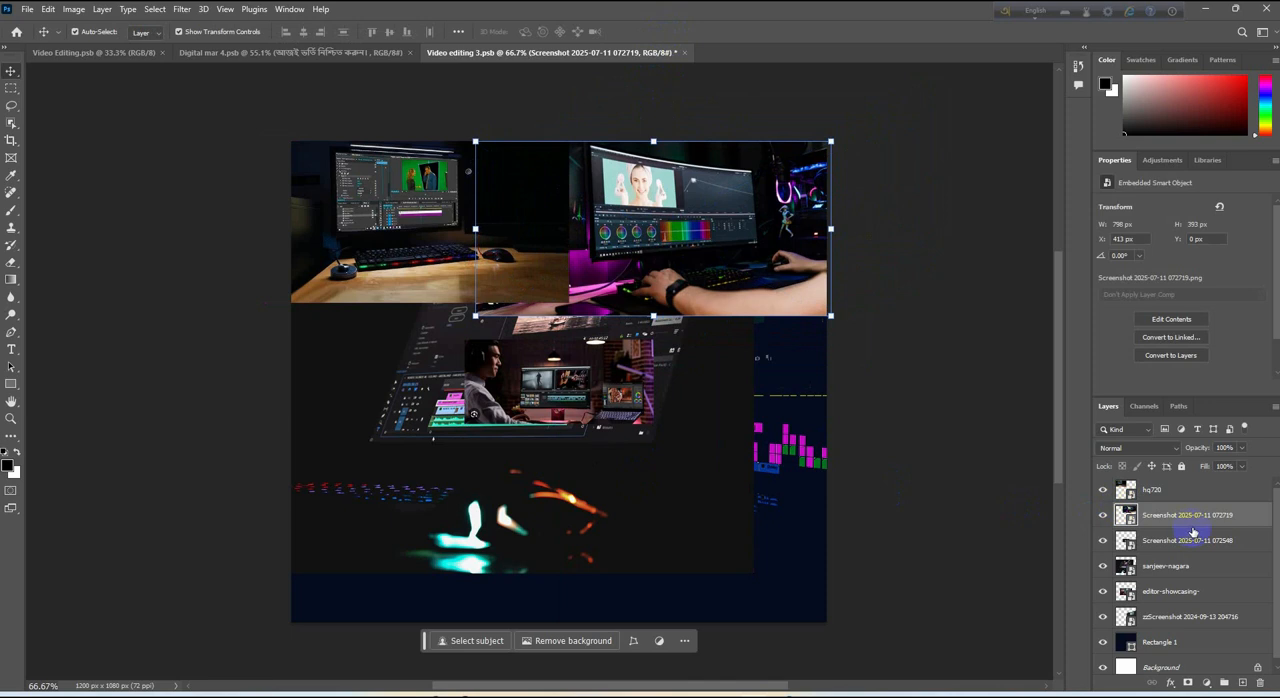
Set the hq720 layer's blend mode to Lighten and the editor-showcasing layer's to Color Dodge
left_click(1185, 490)
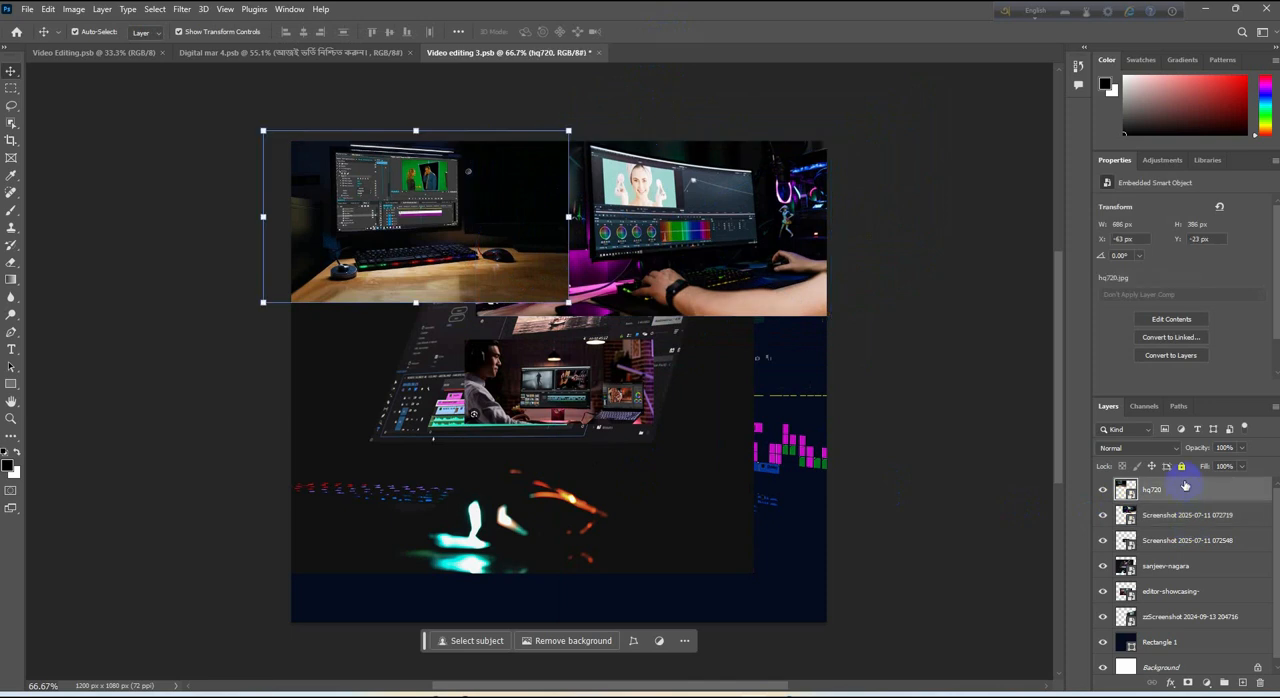
left_click(1175, 450)
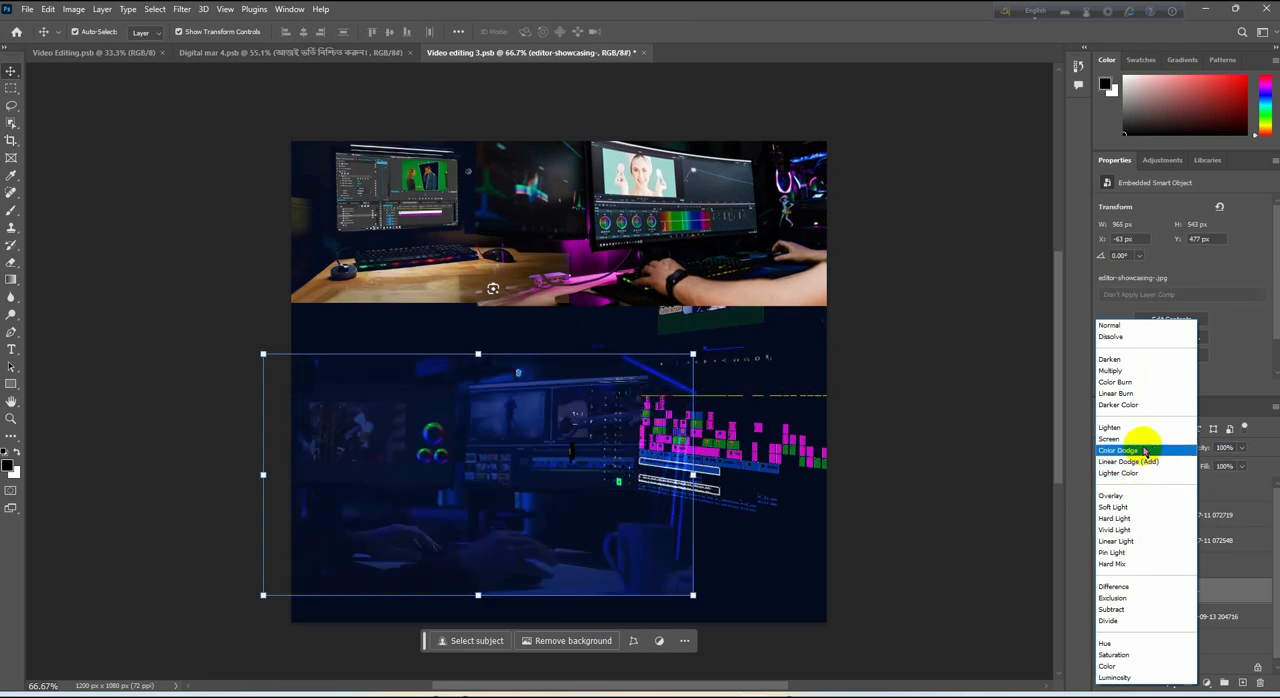
left_click(1145, 452)
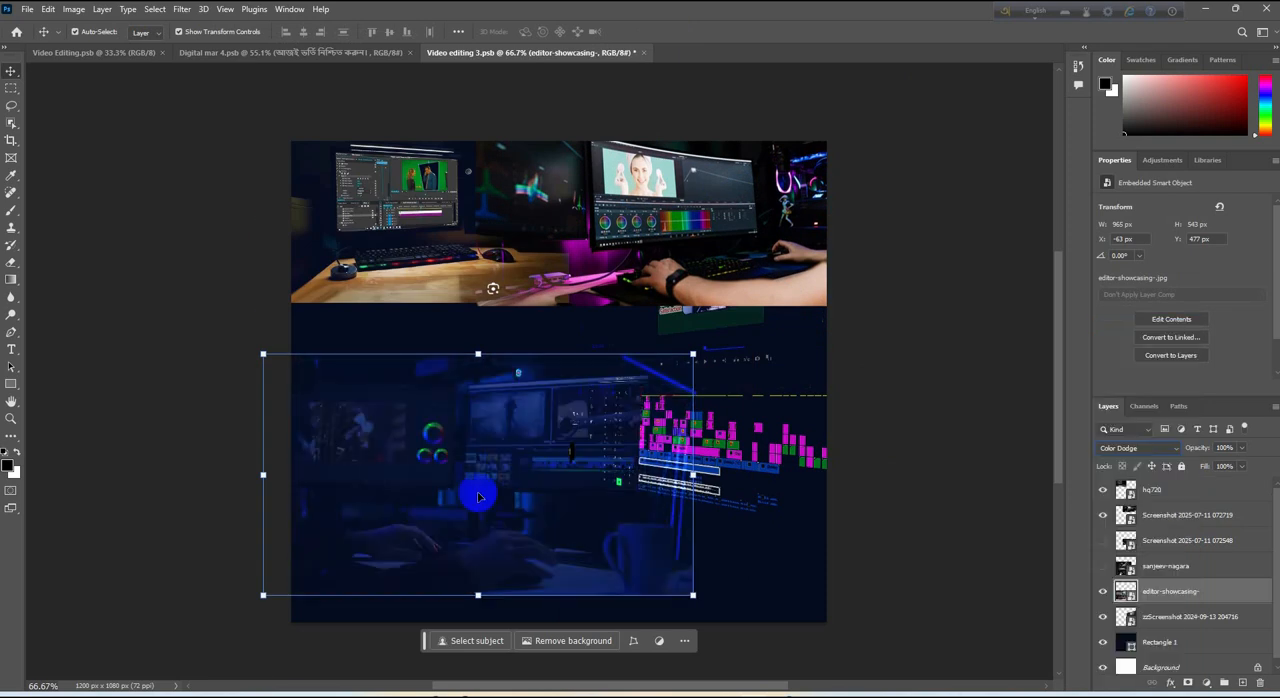
Move the editor-showcasing image into the canvas's lower-left corner and distort its right-hand corners inward
left_click_drag(395, 533, 377, 560)
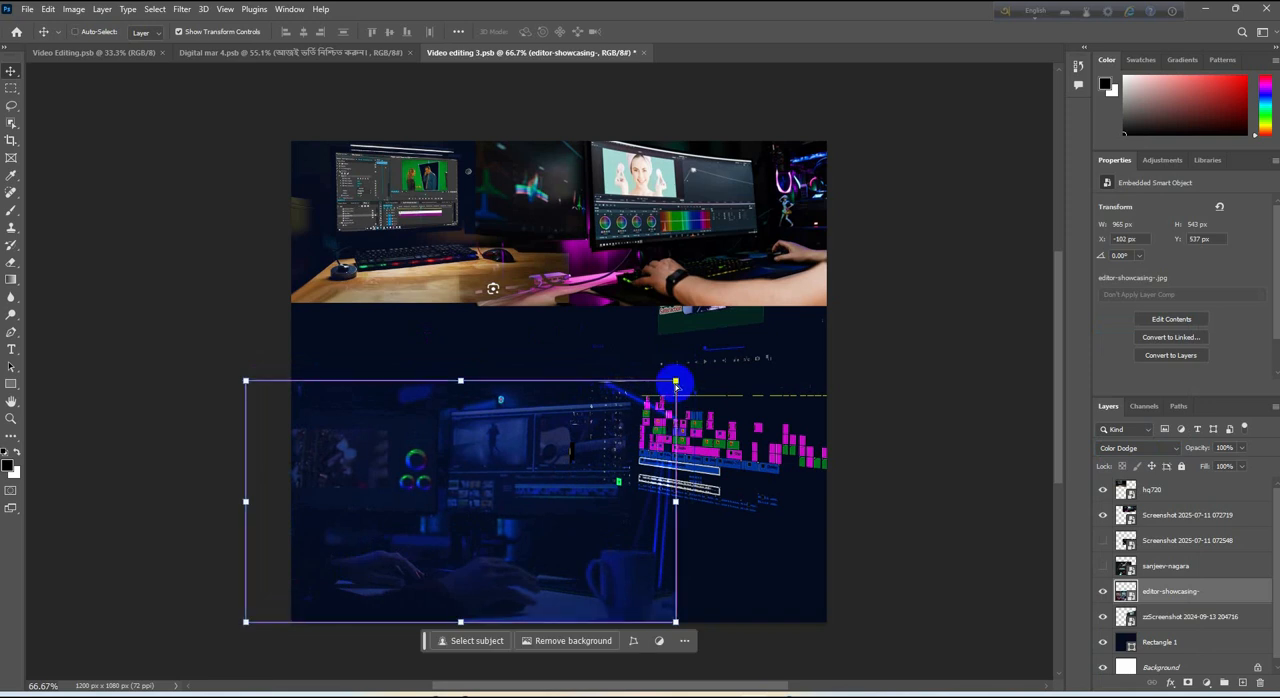
left_click(679, 382, "ctrl")
left_click_drag(679, 382, 538, 393)
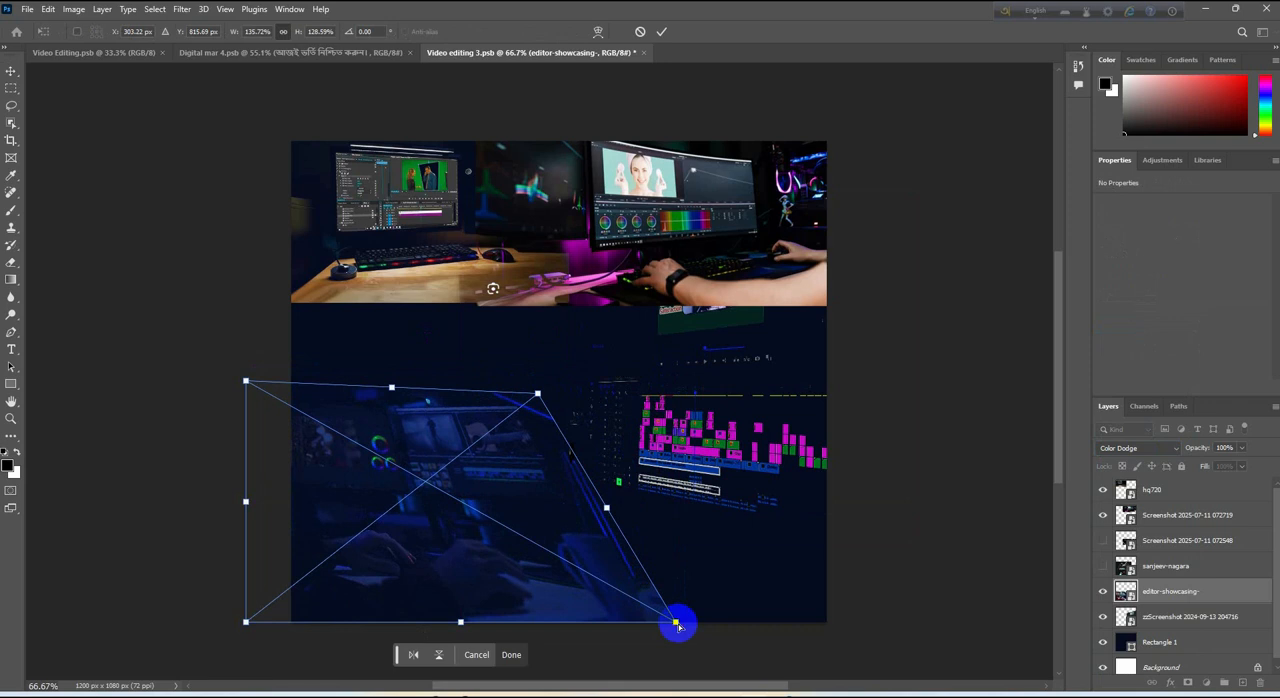
left_click_drag(677, 624, 644, 591)
left_click_drag(538, 393, 629, 392)
left_click(949, 588)
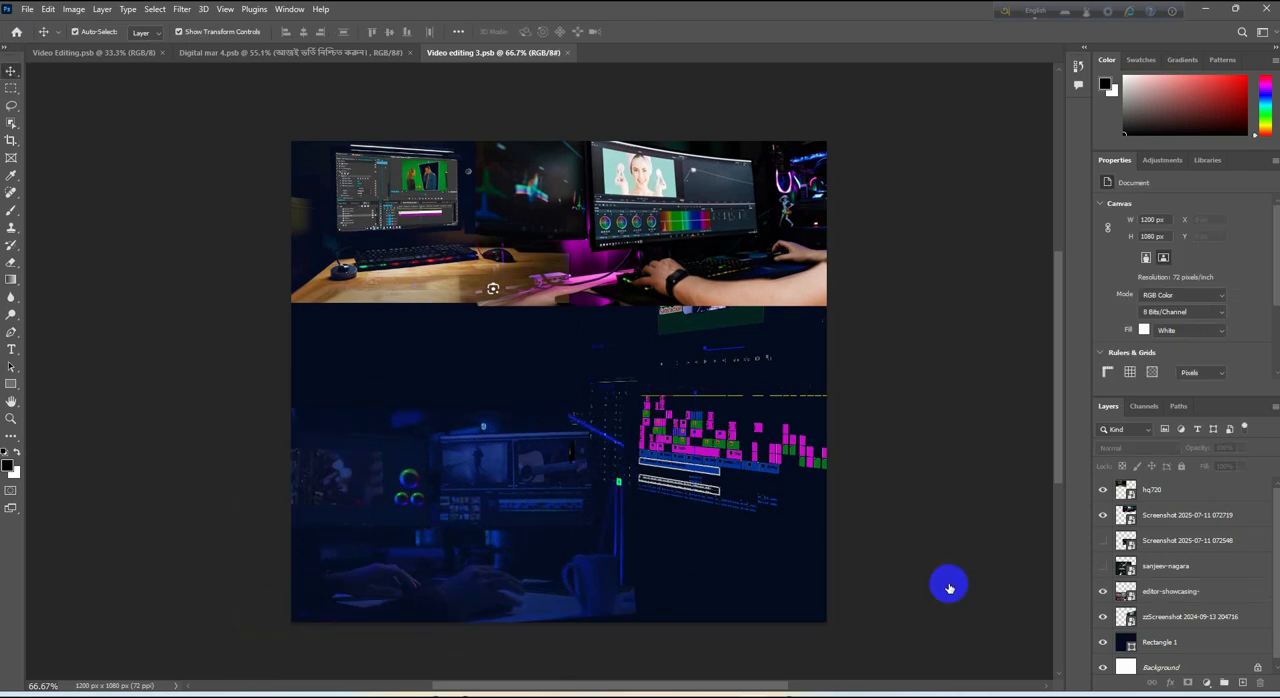
Show the sanjeev-nagara layer, move it over the lower right of the canvas and set its blend mode to Hard Light
left_click(1105, 566)
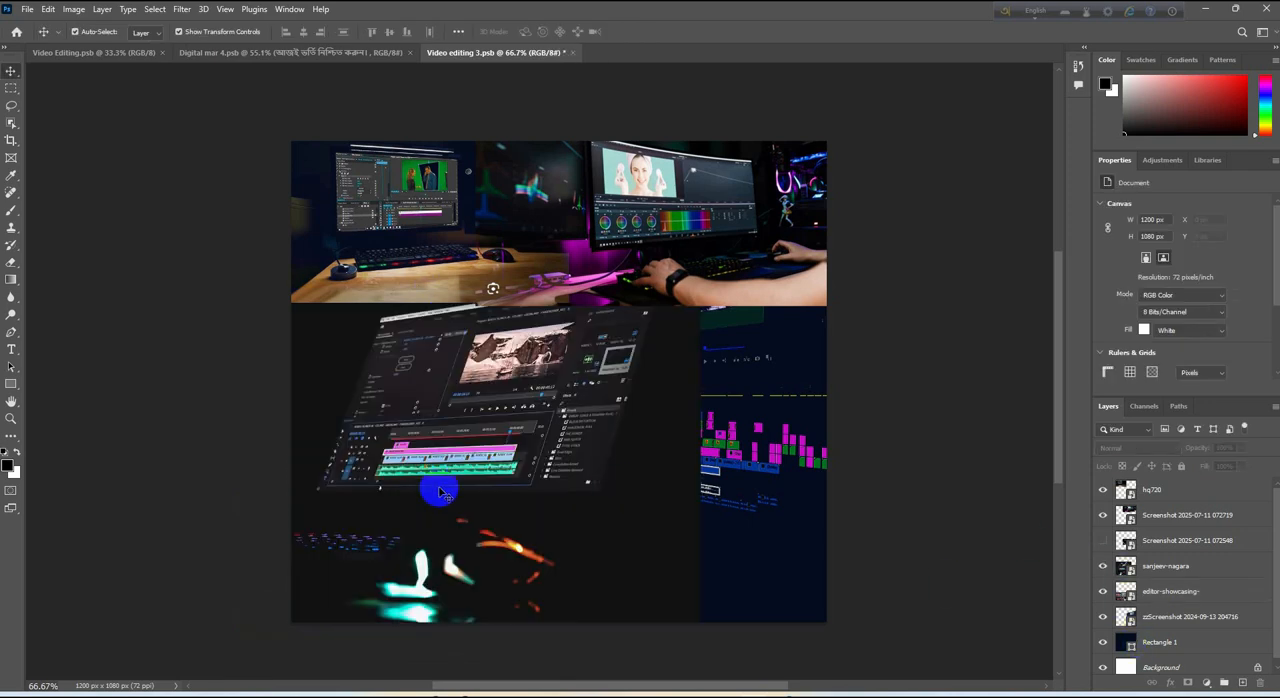
left_click_drag(437, 489, 627, 505)
left_click(1145, 447)
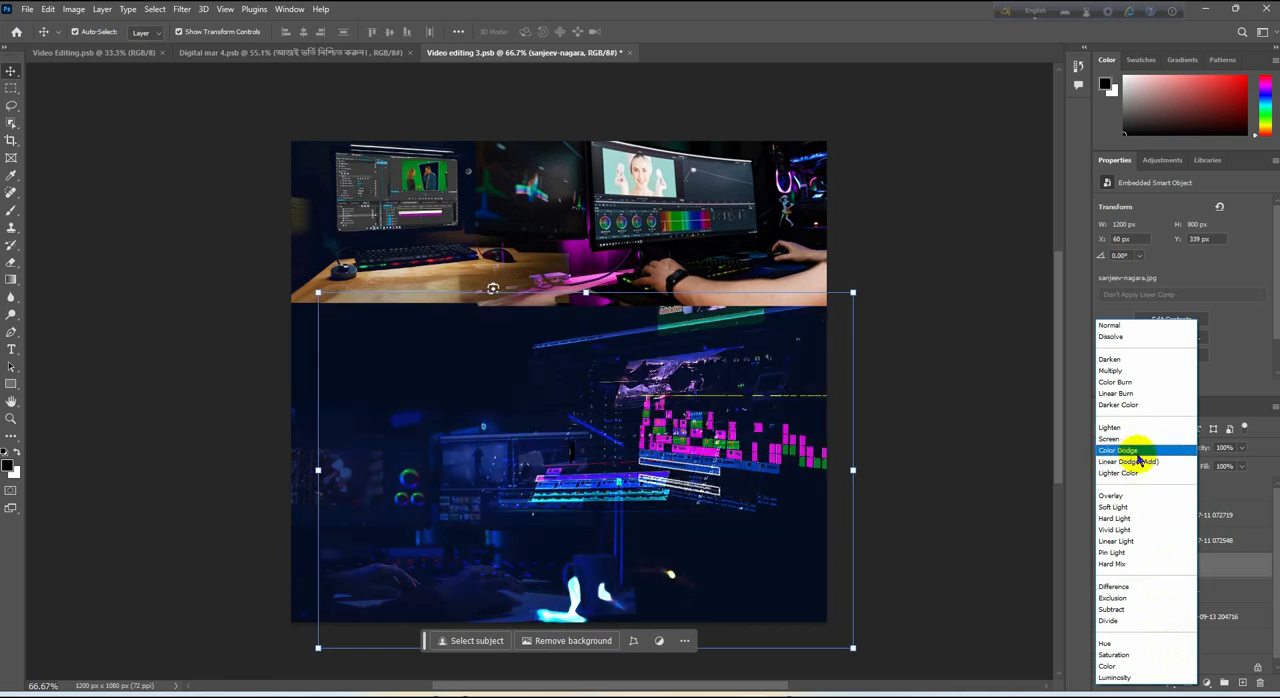
left_click(1143, 518)
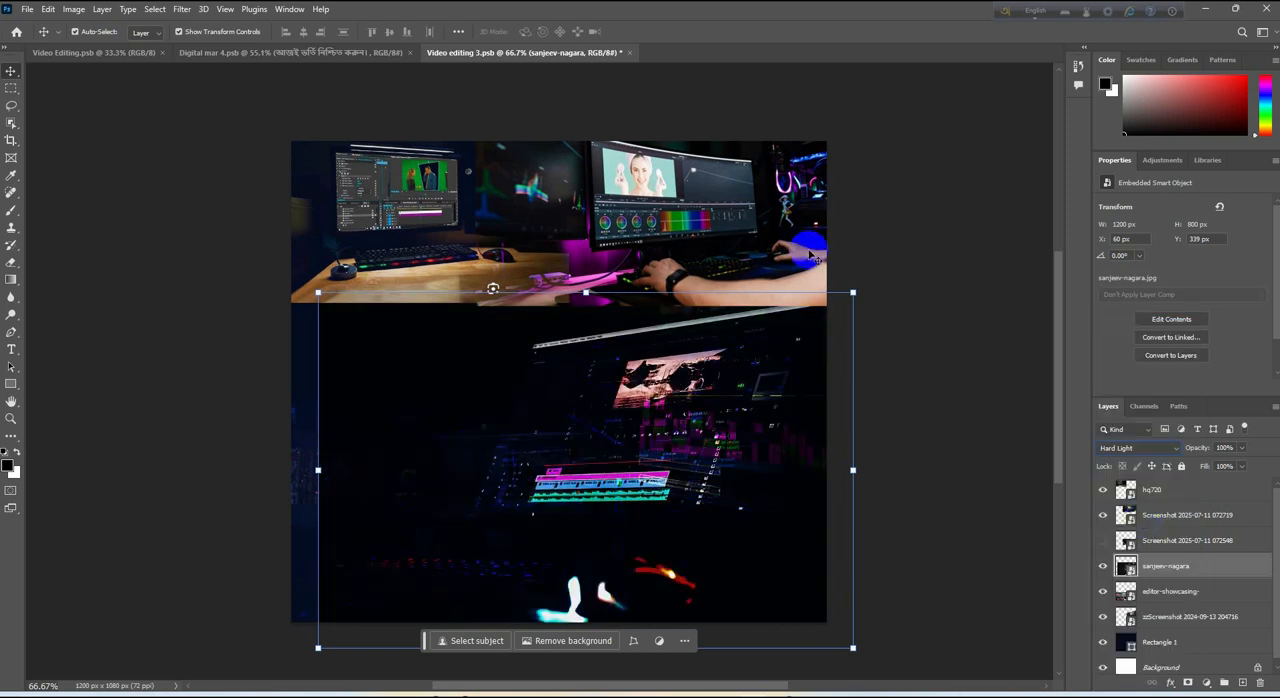
Set the hq720 layer's blend mode to Hard Light
left_click(509, 177)
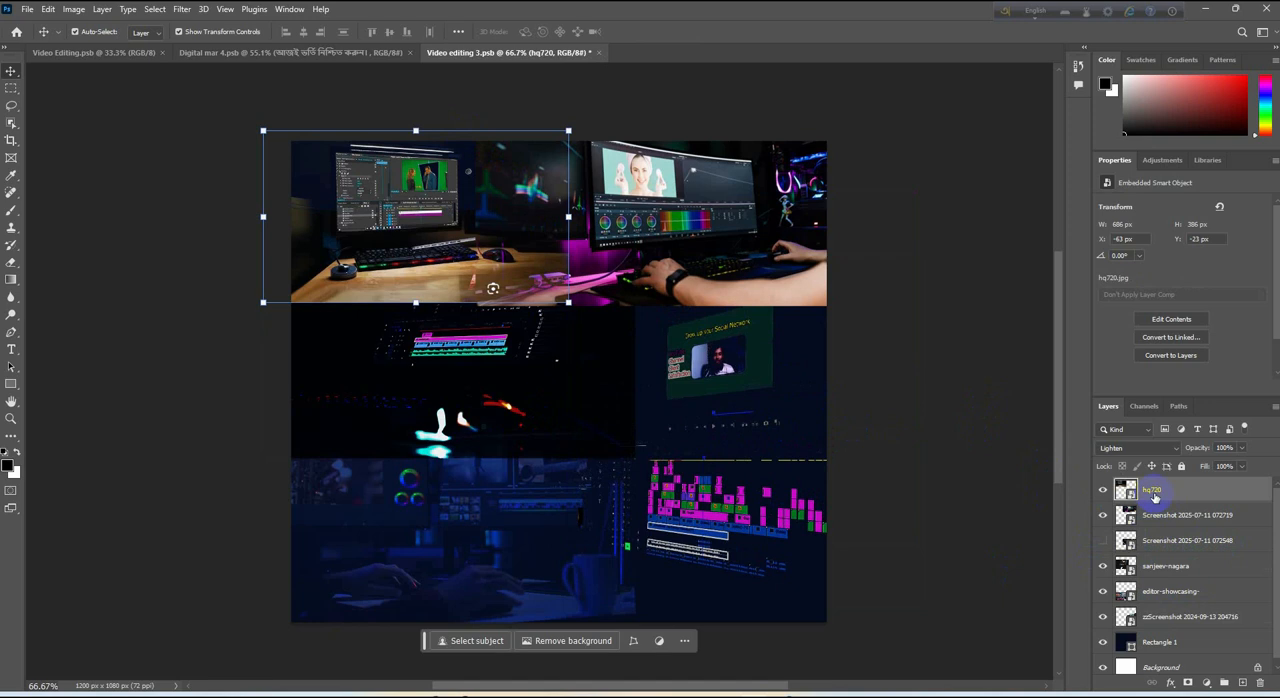
left_click(1183, 453)
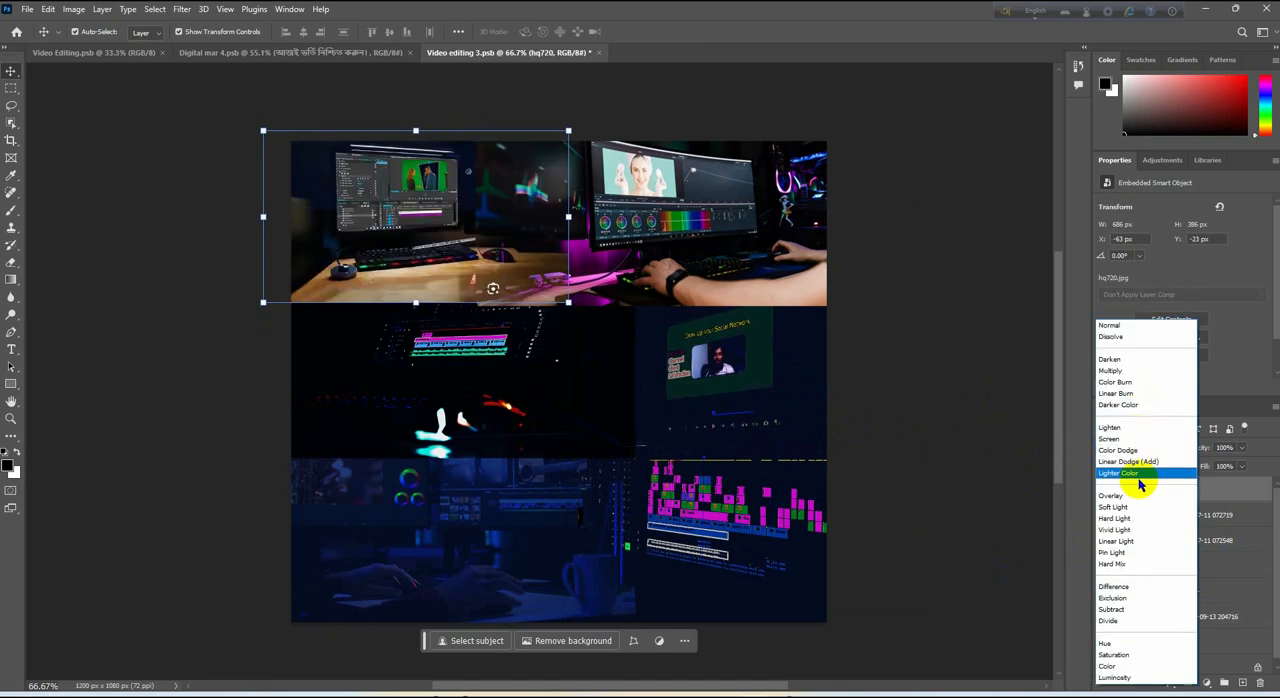
left_click(1140, 520)
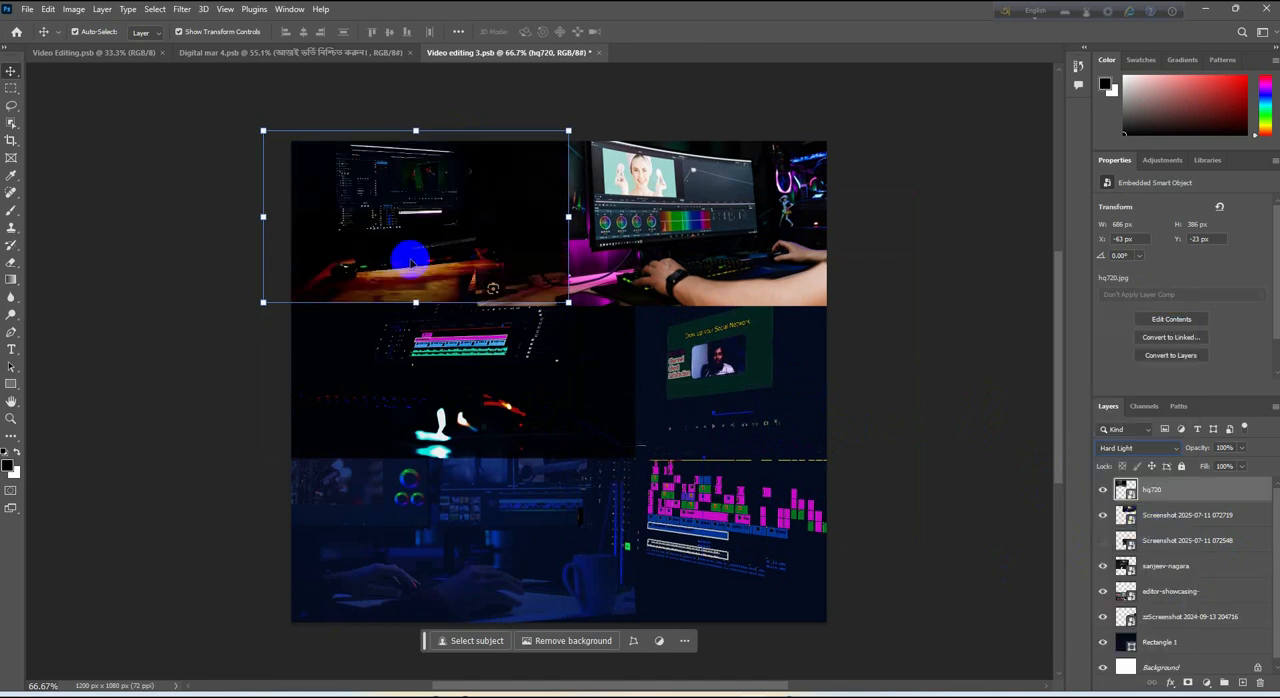
left_click(877, 177)
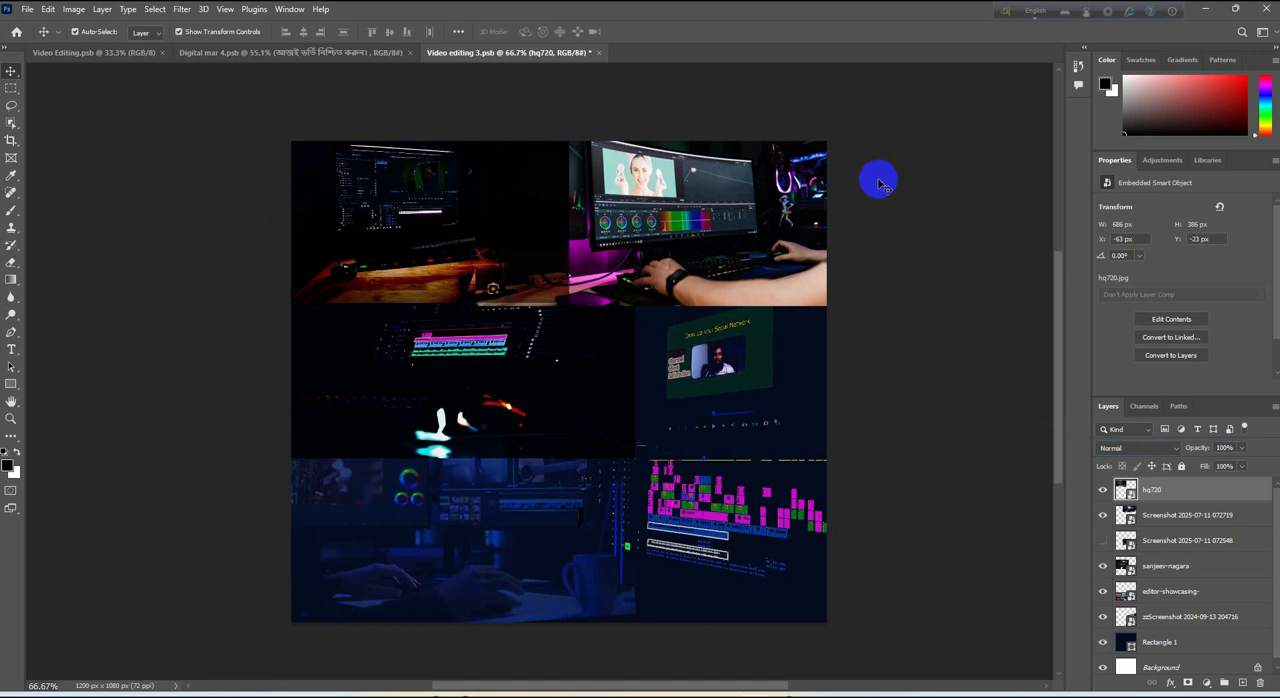
left_click(688, 220)
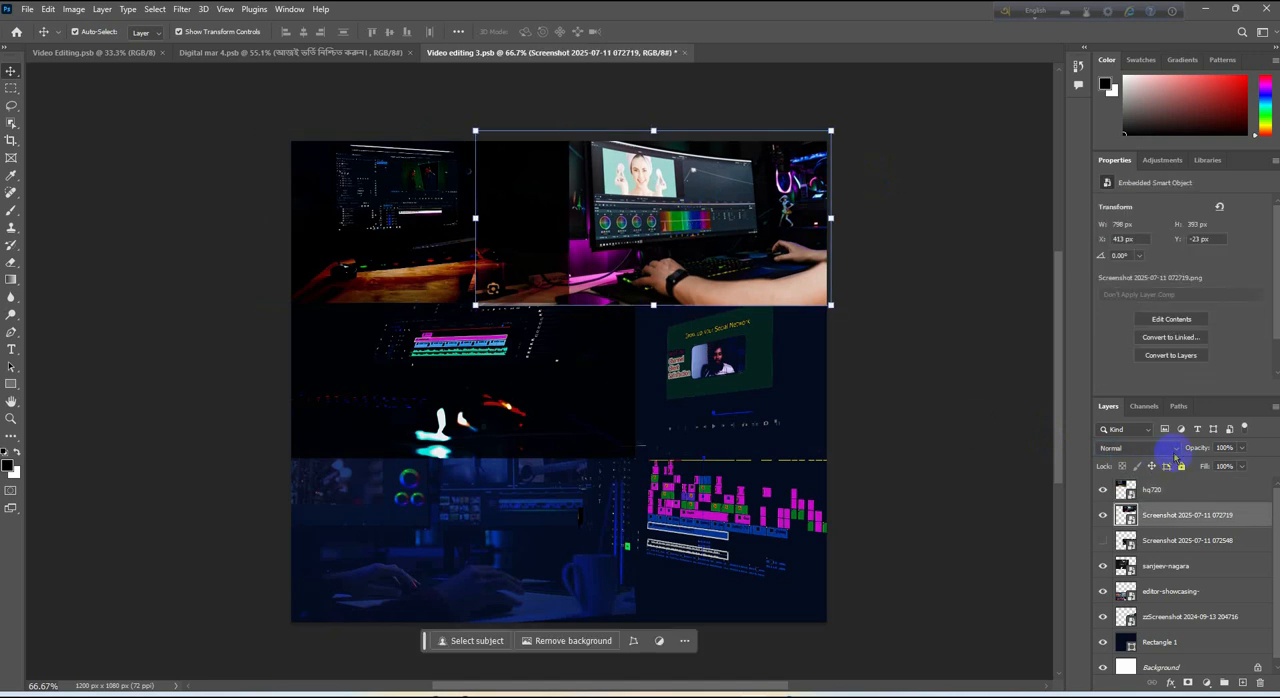
left_click(1178, 451)
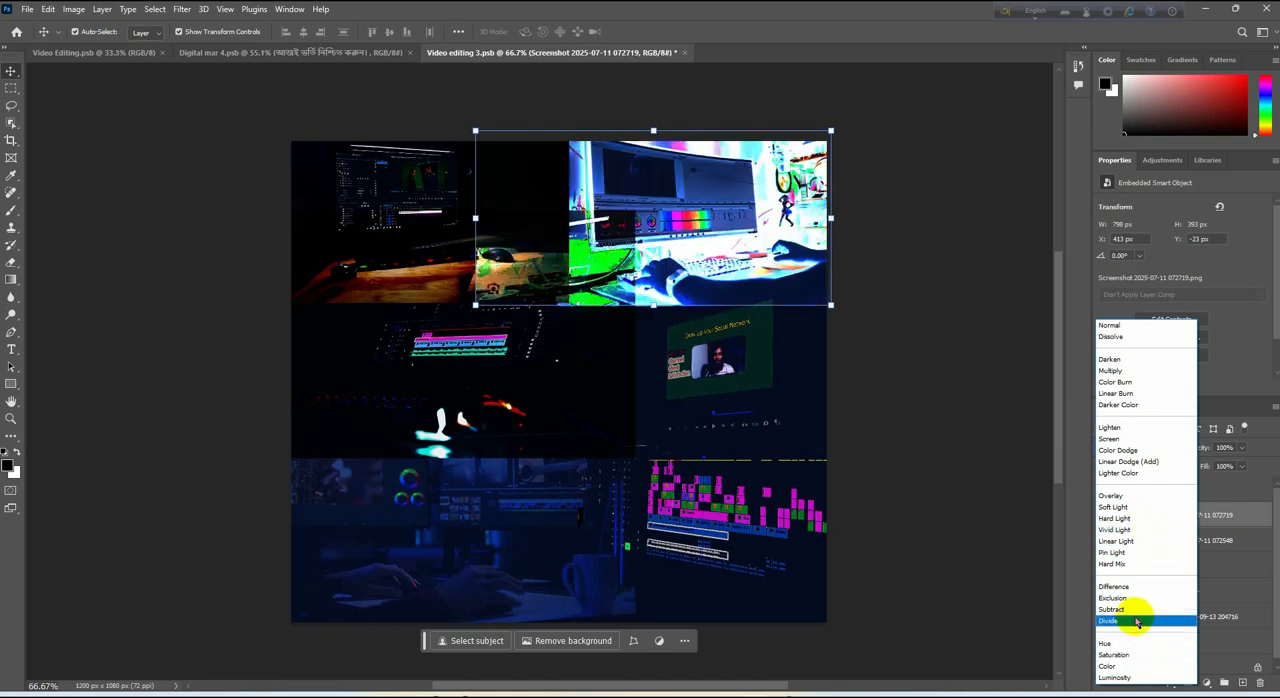
left_click(1140, 449)
left_click(890, 440)
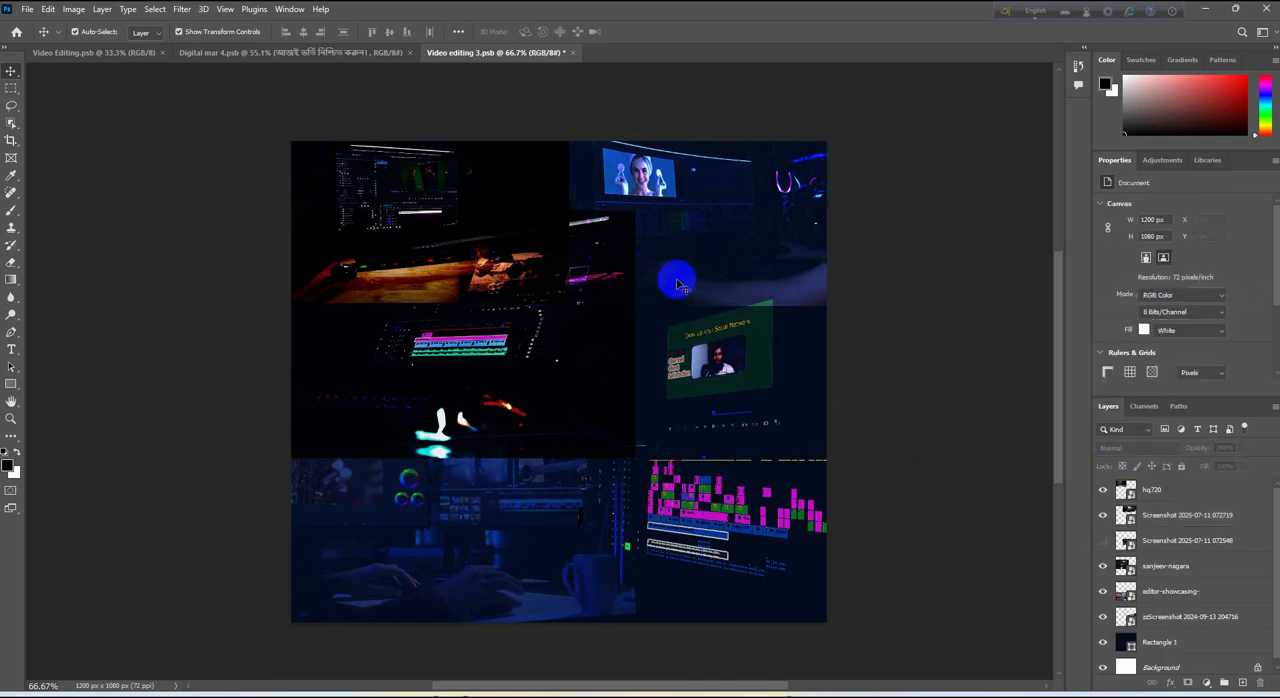
left_click(698, 393)
left_click(898, 194)
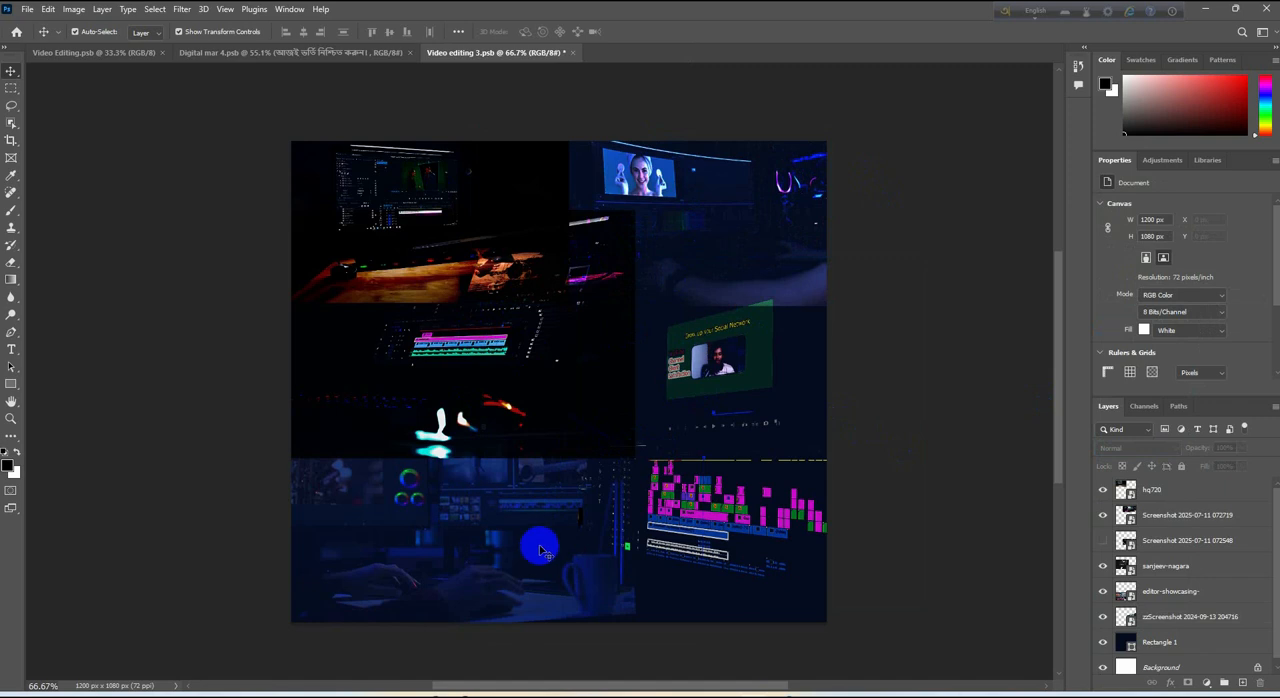
left_click(499, 427)
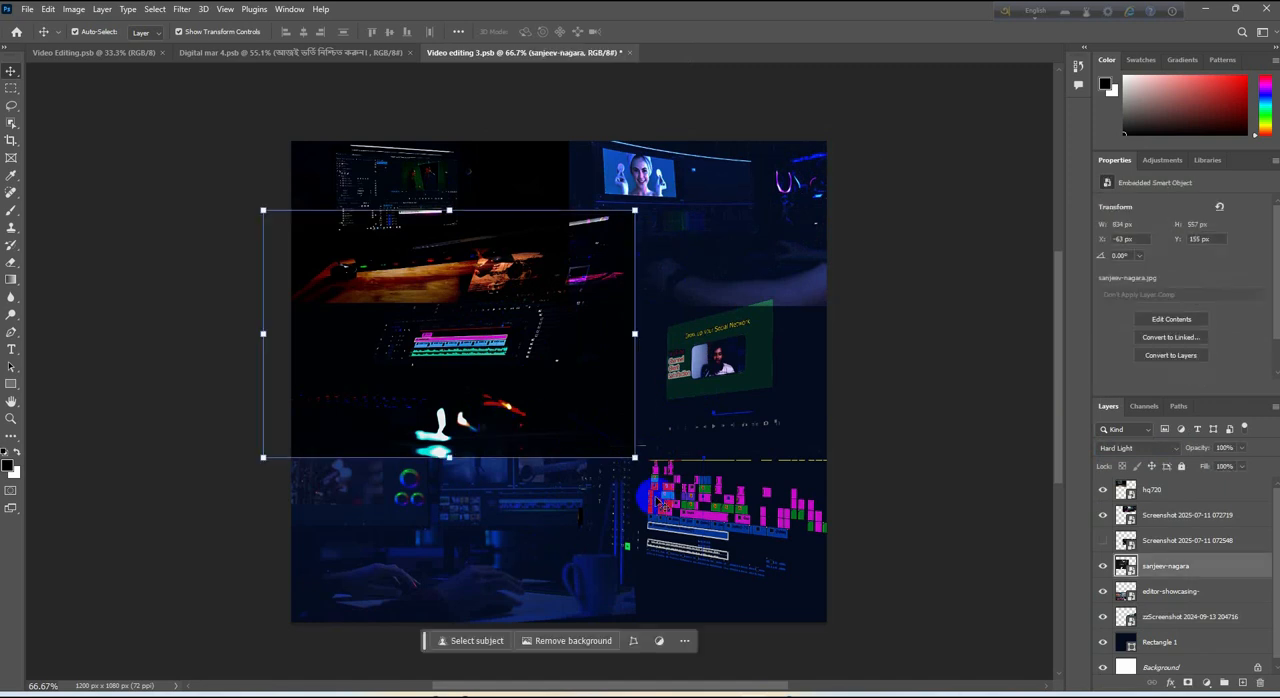
left_click_drag(634, 457, 549, 433)
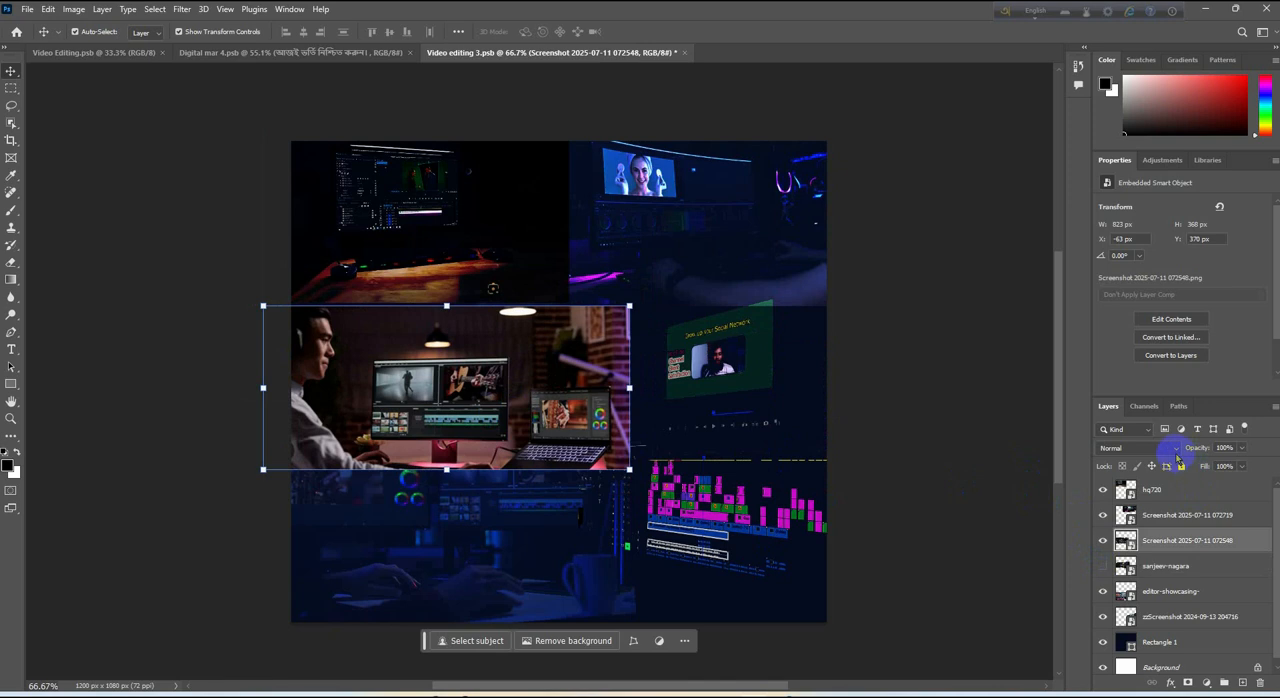
left_click(1172, 450)
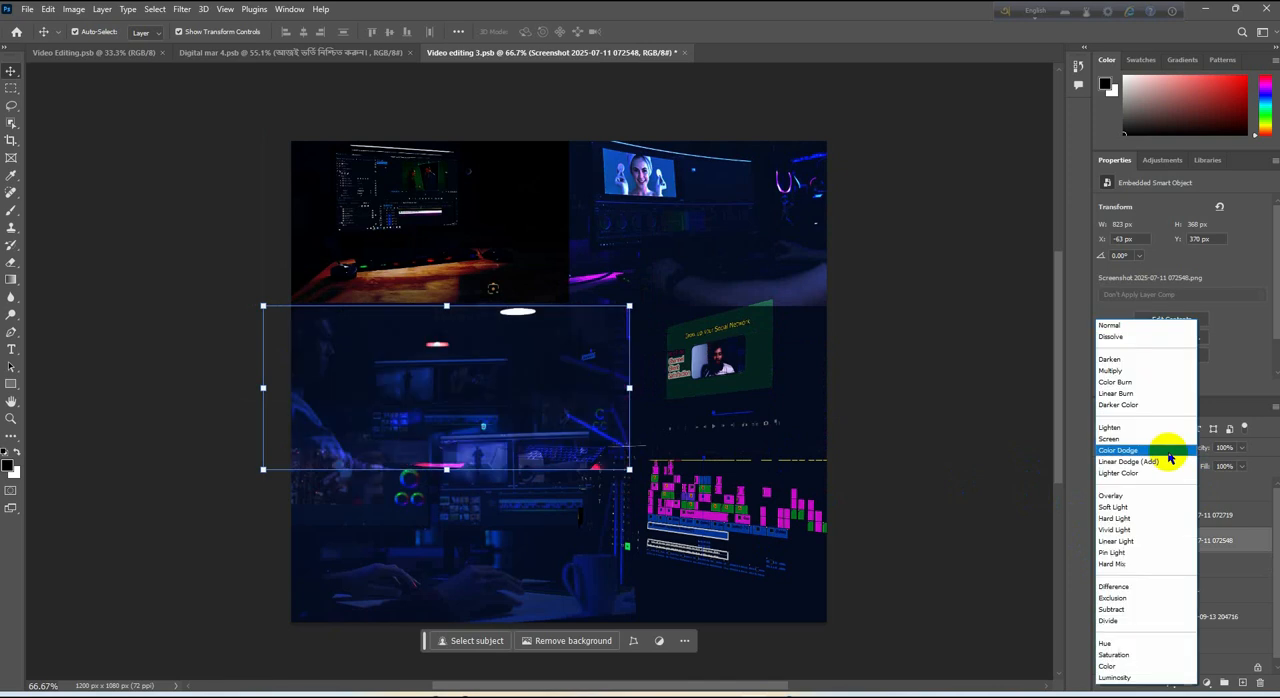
left_click(1153, 500)
left_click(140, 173)
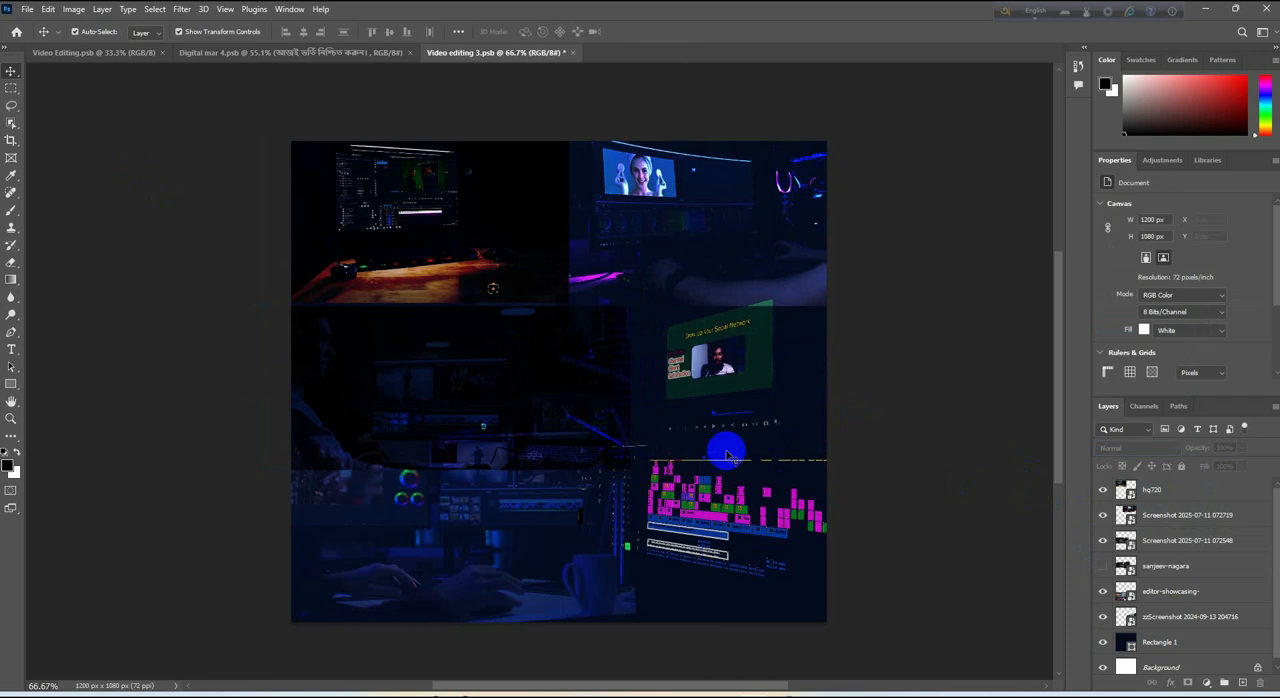
left_click_drag(549, 426, 536, 399)
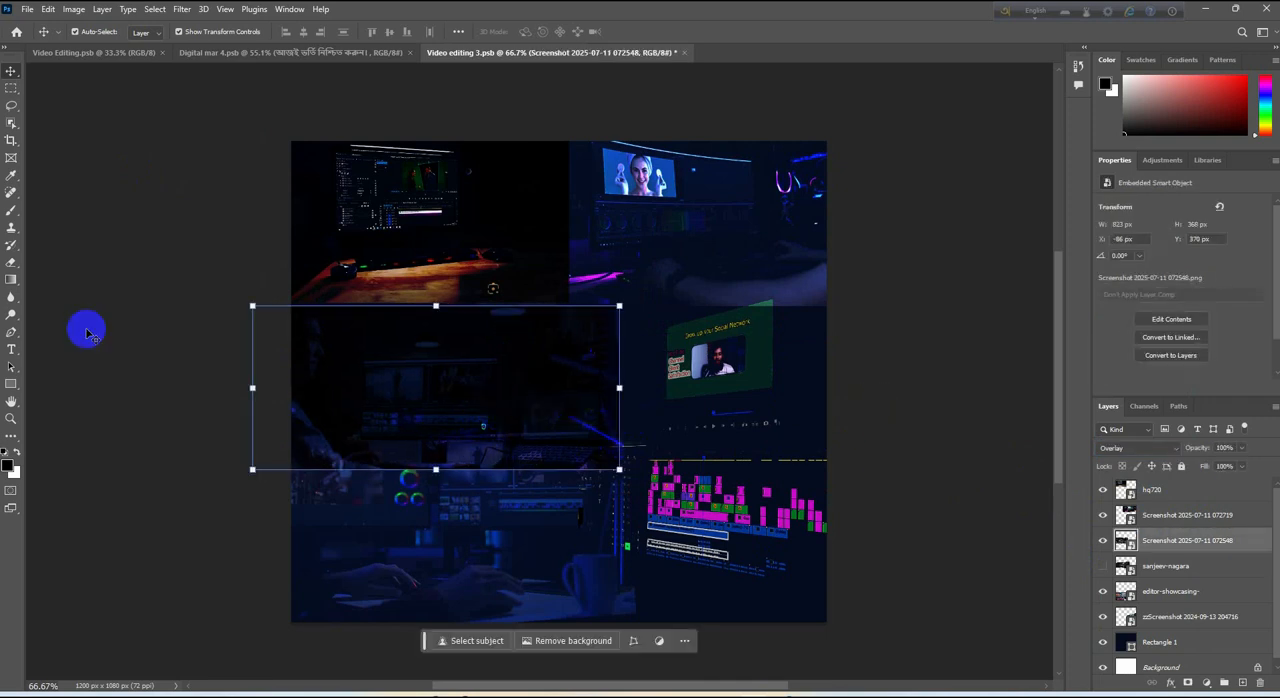
left_click(12, 264)
left_click(608, 352)
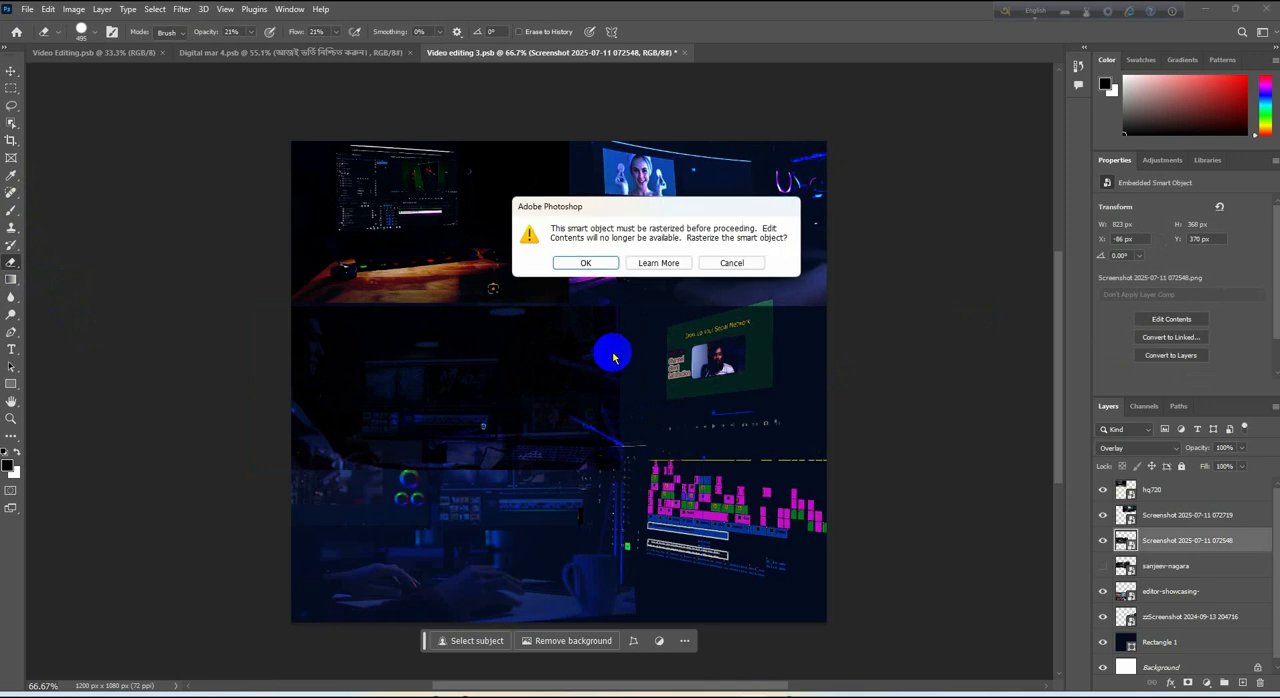
left_click(586, 263)
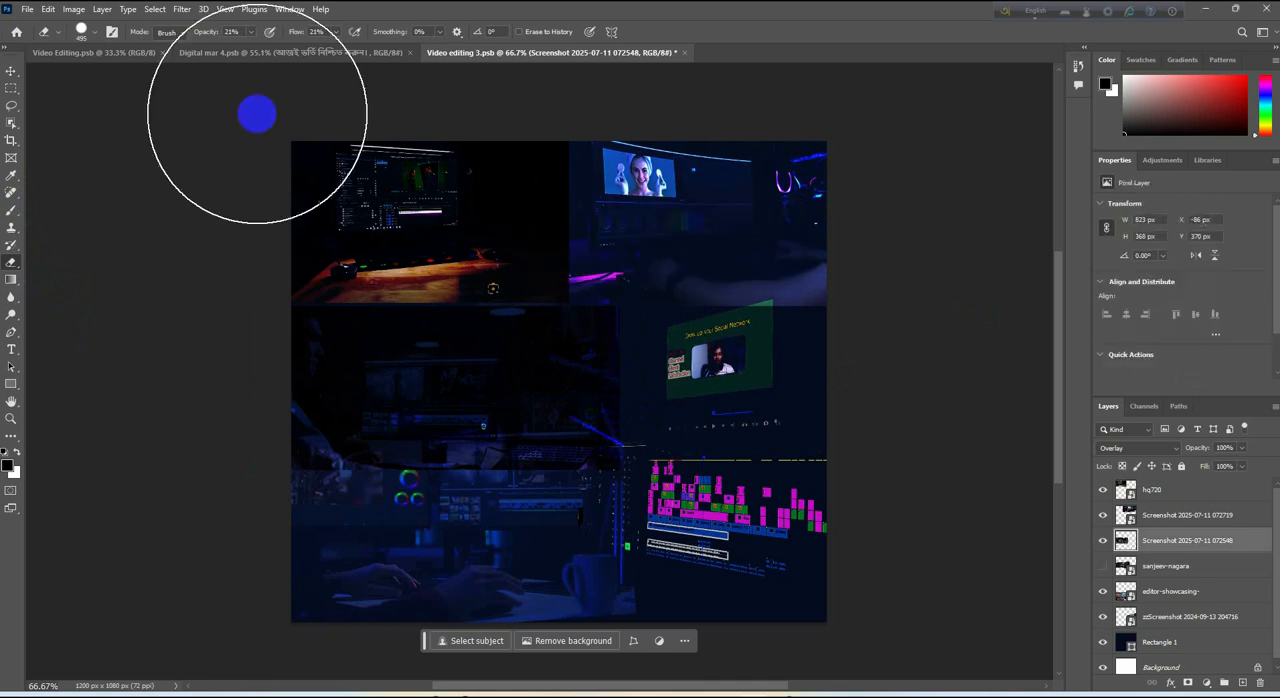
left_click(95, 34)
left_click(673, 293)
left_click_drag(630, 330, 320, 468)
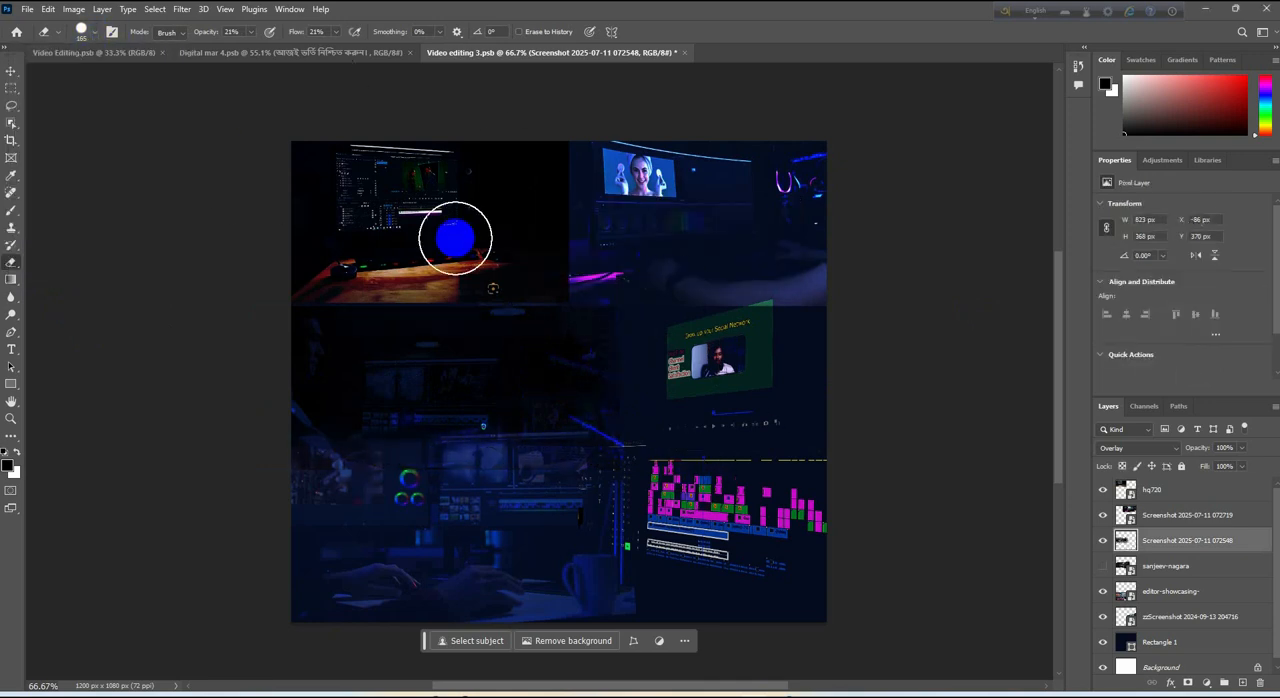
Fade the right and lower edges of the hq720 image with the Eraser to blend it into its neighbours
left_click(1152, 490)
mouse_move(576, 160)
left_mouse_down()
mouse_move(586, 240)
mouse_move(400, 328)
left_mouse_up()
left_click_drag(378, 155, 383, 309)
left_click(383, 309)
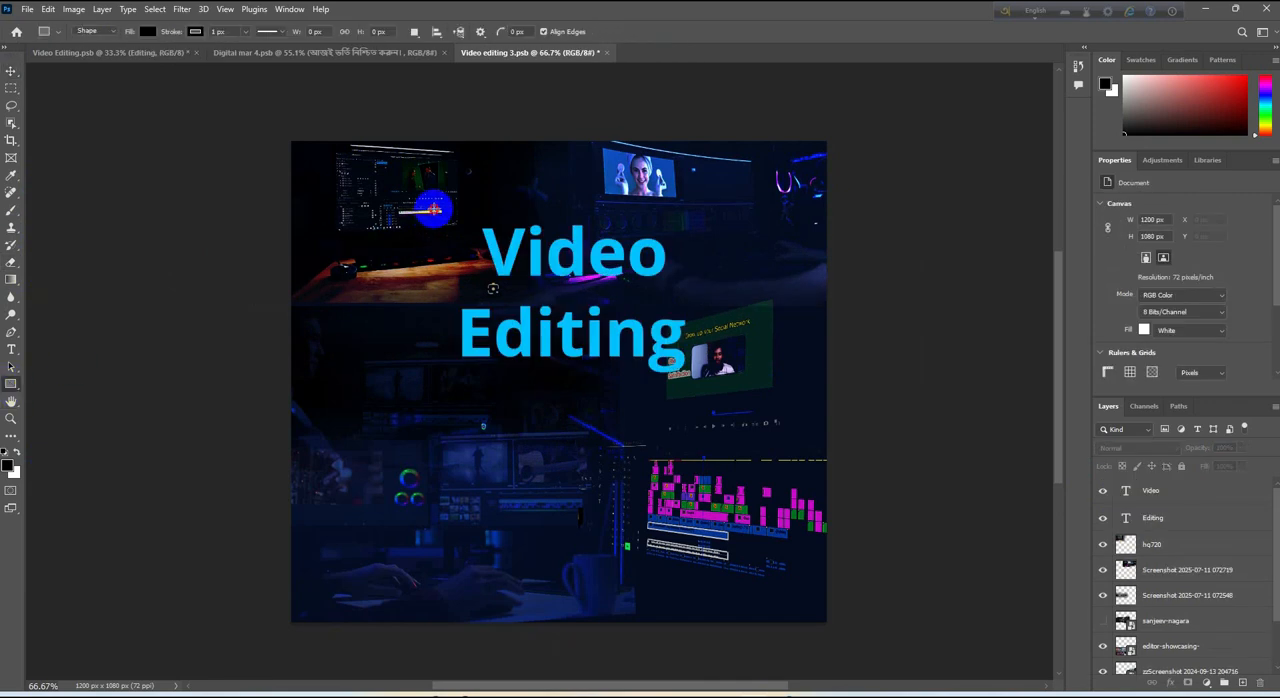
Draw a 595 × 398 px rectangle behind the Video Editing title and fill it with dark purple
left_click_drag(433, 208, 698, 385)
left_click_drag(1128, 492, 1203, 560)
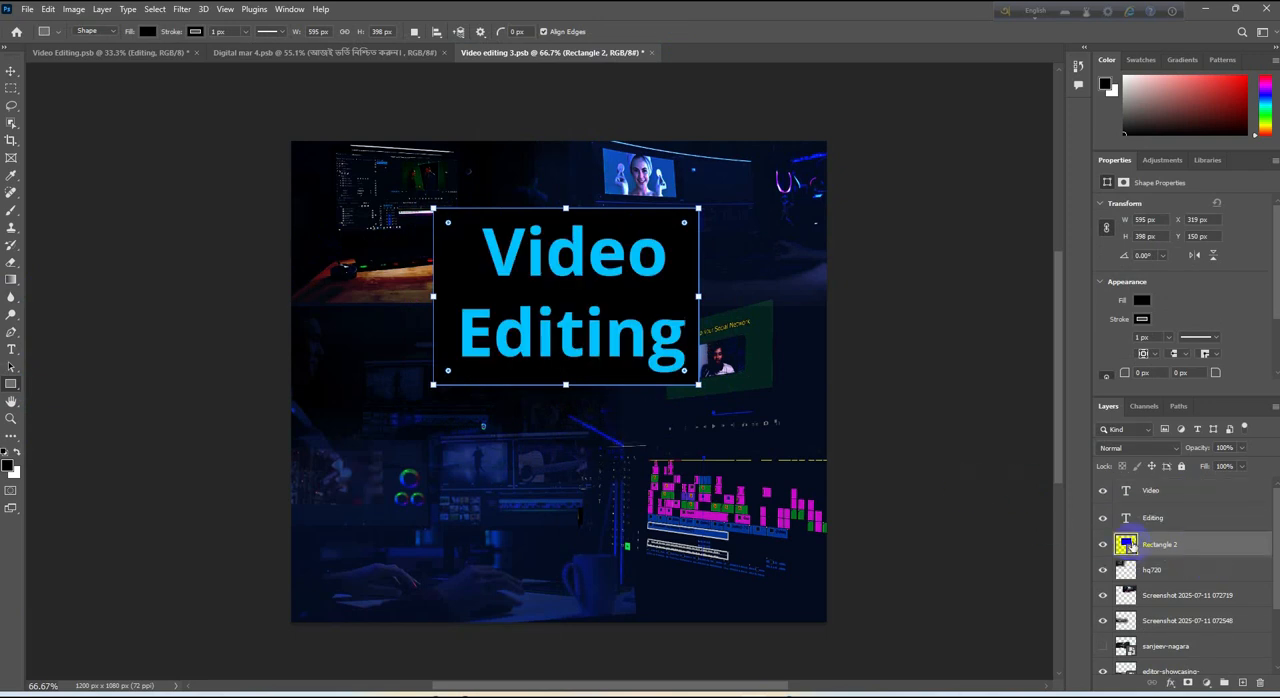
double_click(1127, 546)
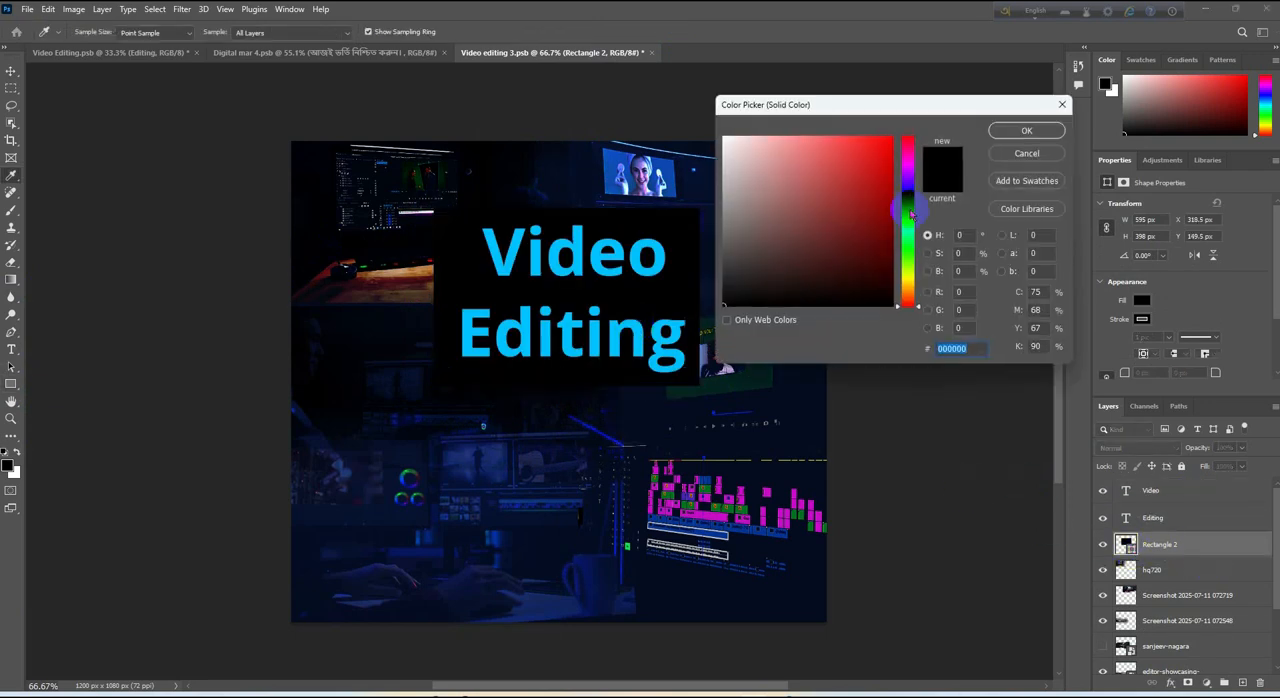
left_click(889, 186)
key("Return")
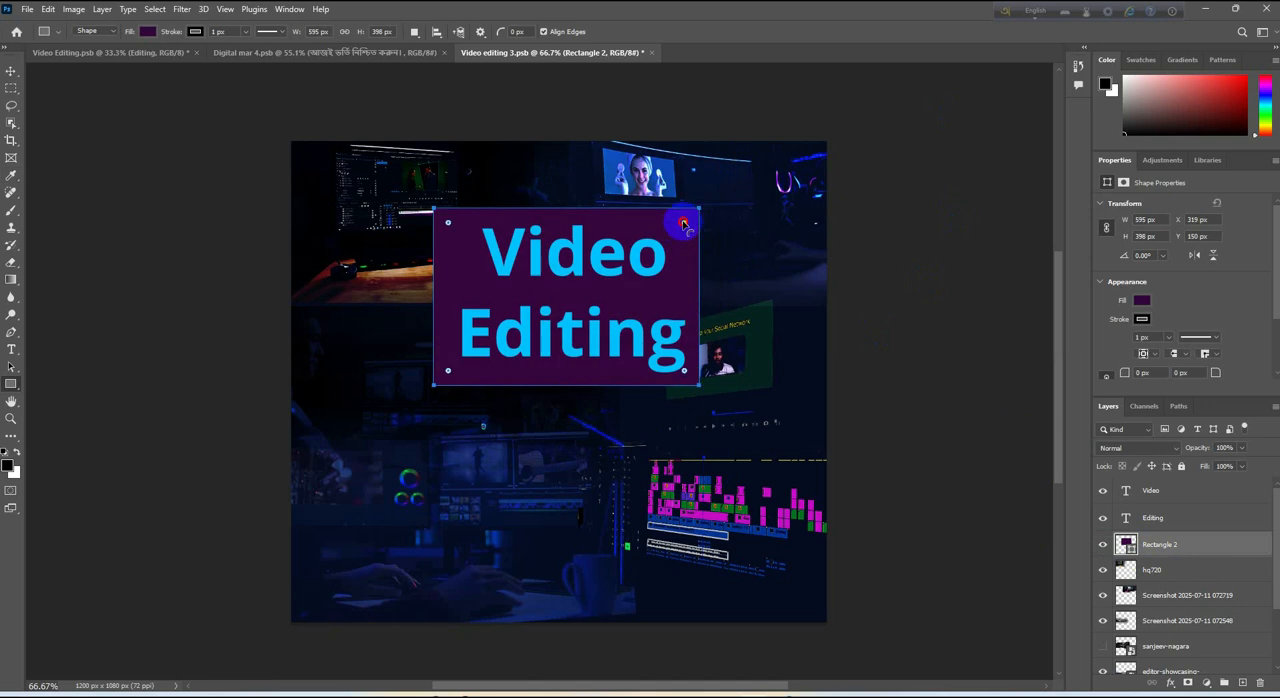
Round the purple rectangle's corners to 62 px and save the document
left_click(903, 199)
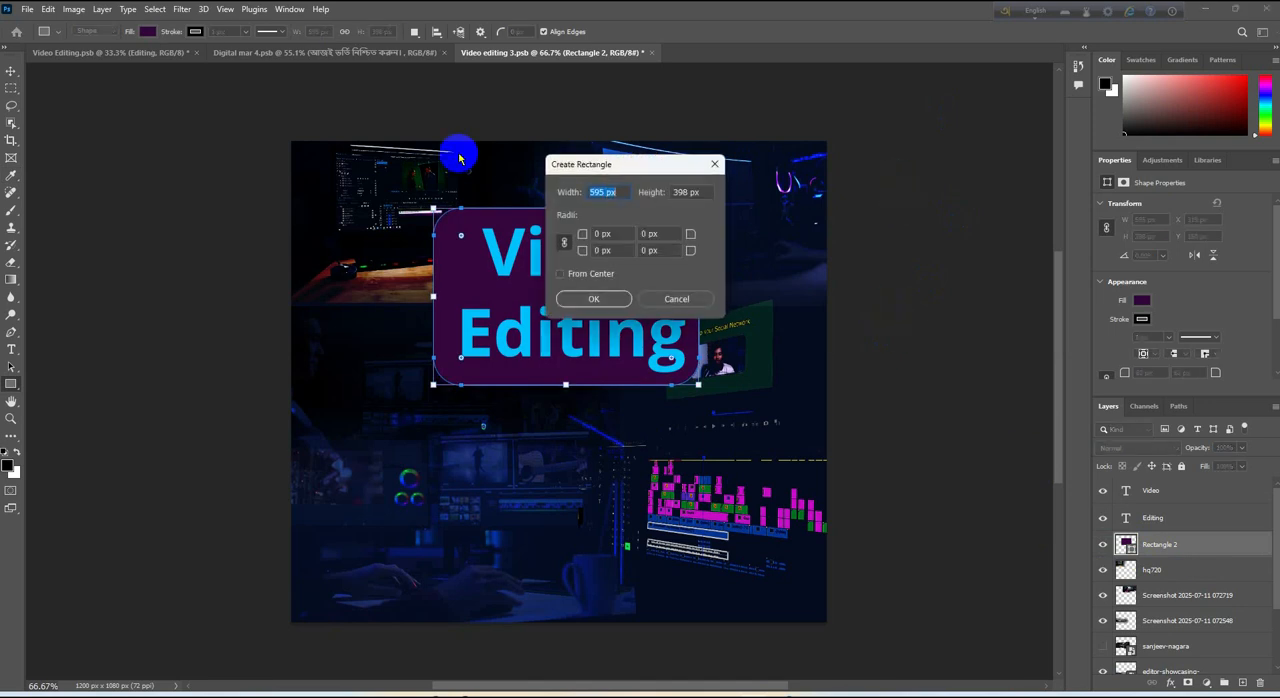
left_click(712, 164)
left_click(11, 71)
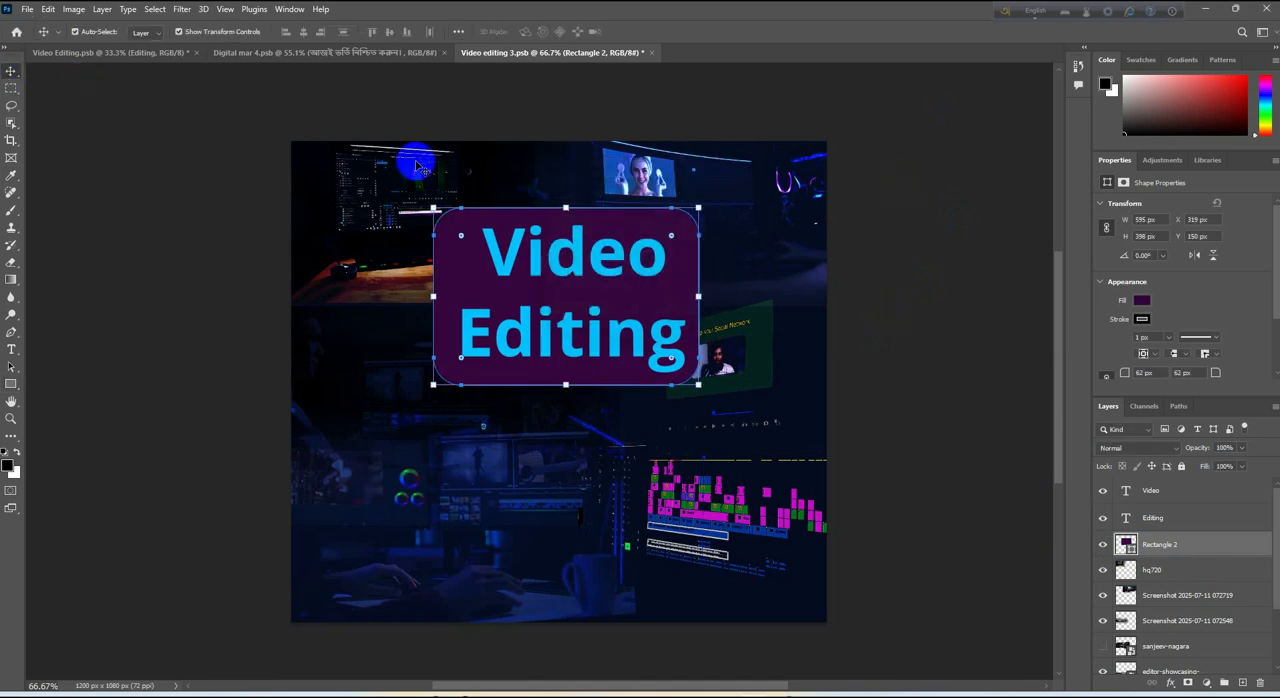
left_click(940, 330)
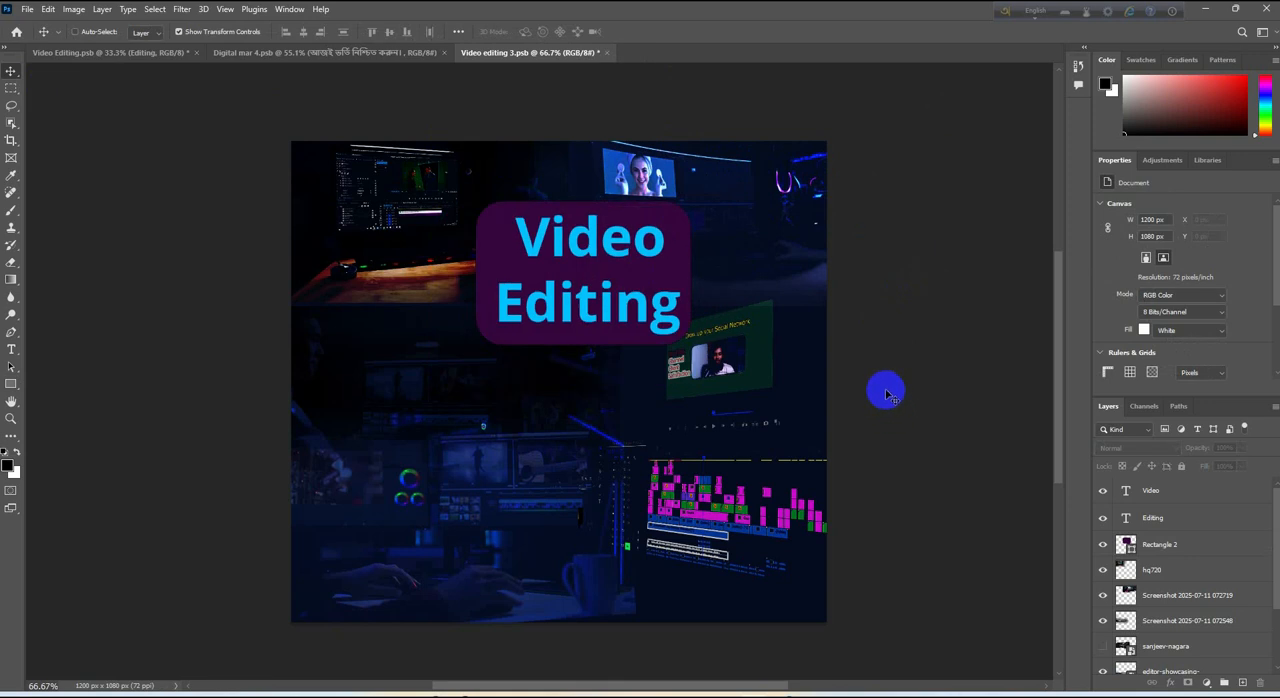
key("ctrl+s")
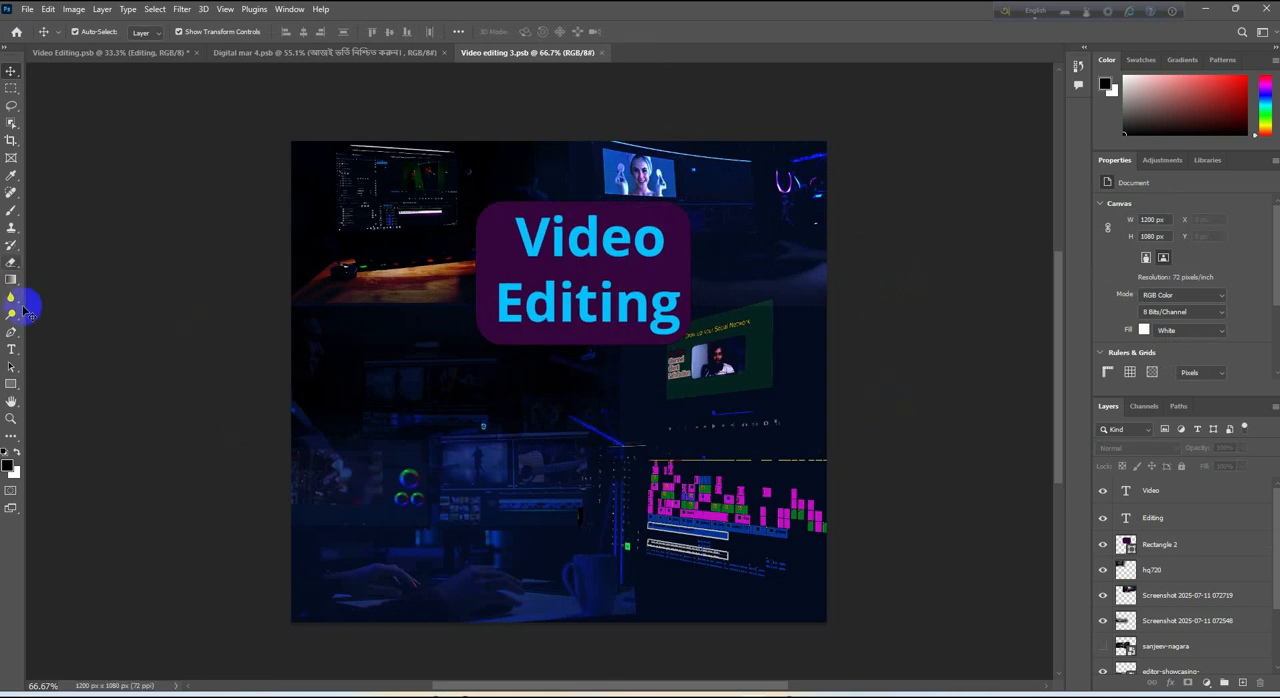
Add a blue placeholder text line below the title and scale it down to 92.16 pt
left_click(11, 350)
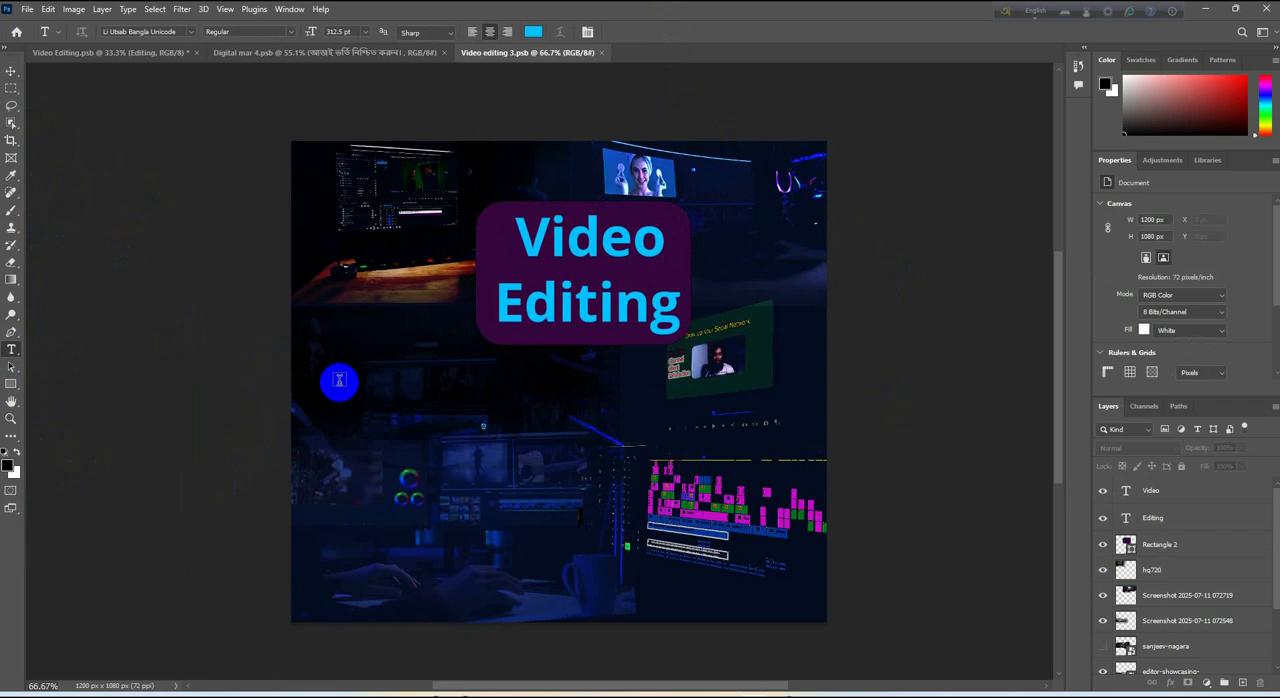
left_click(339, 380)
left_click(636, 34)
left_click(11, 71)
left_click_drag(450, 340, 669, 368)
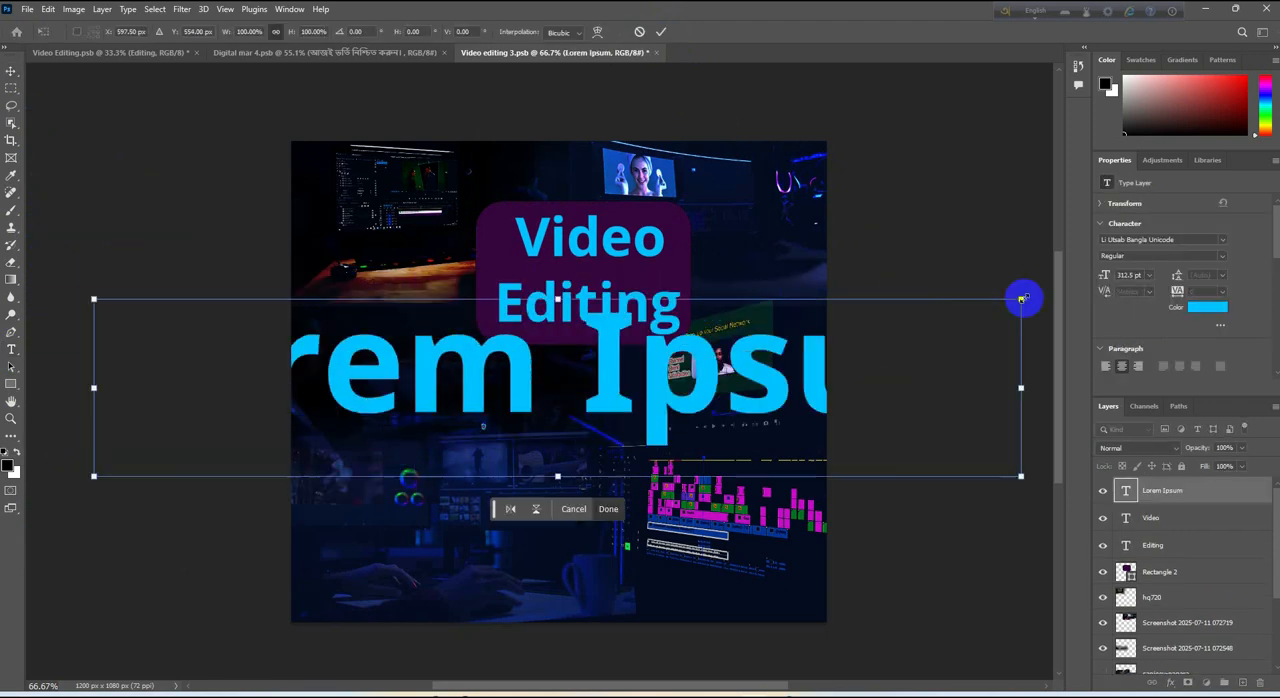
left_click_drag(1025, 297, 368, 420)
left_click_drag(314, 431, 531, 380)
key("Return")
Switch the keyboard language to Bangla and replace the placeholder text with "ভিডিও ইডিটিং"
double_click(531, 384)
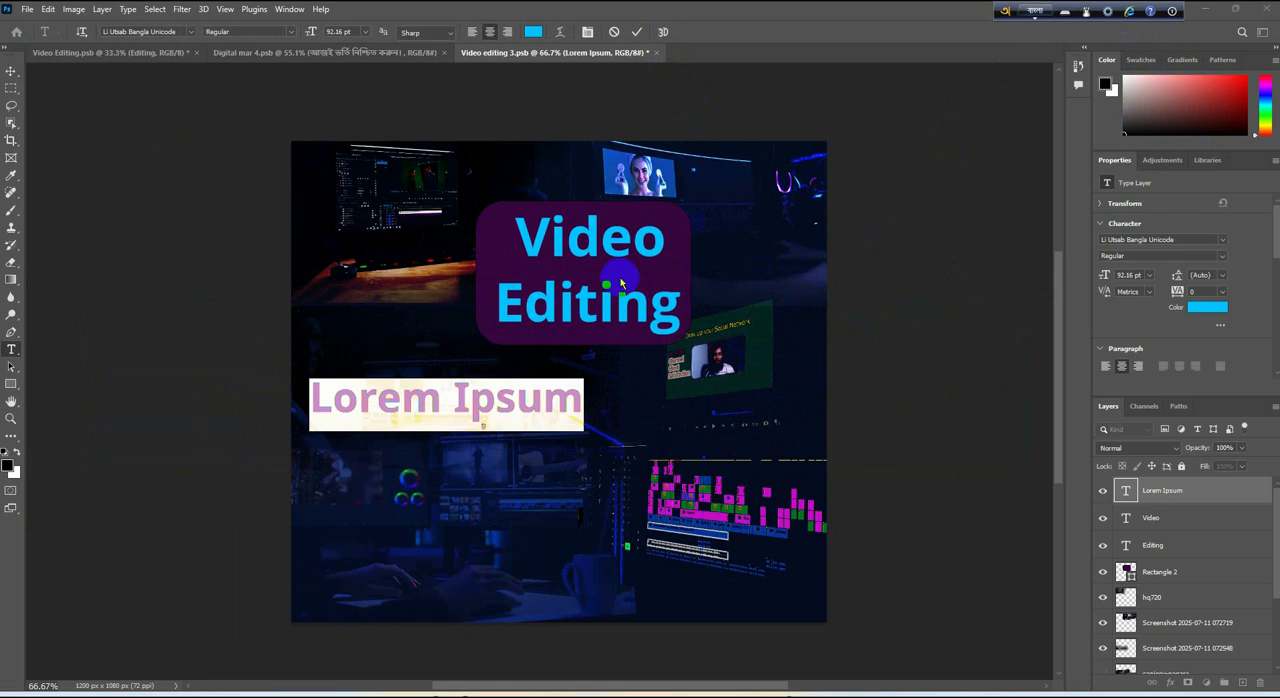
left_click(1037, 12)
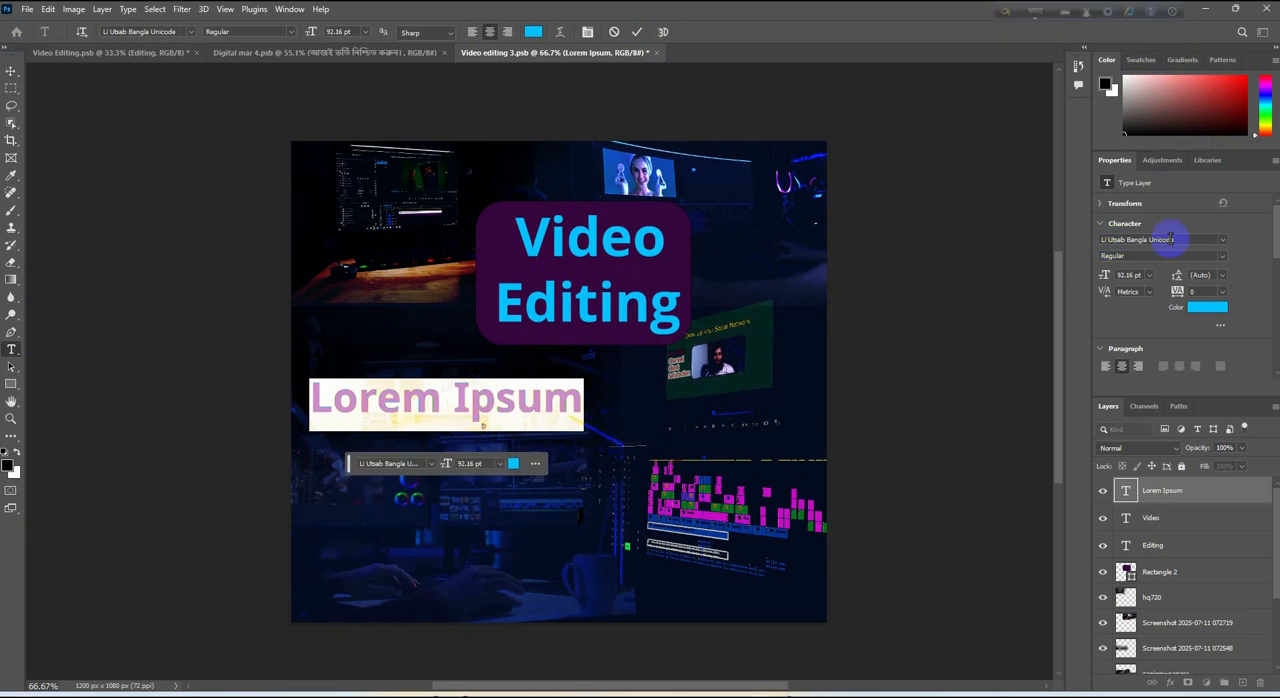
triple_click(450, 397)
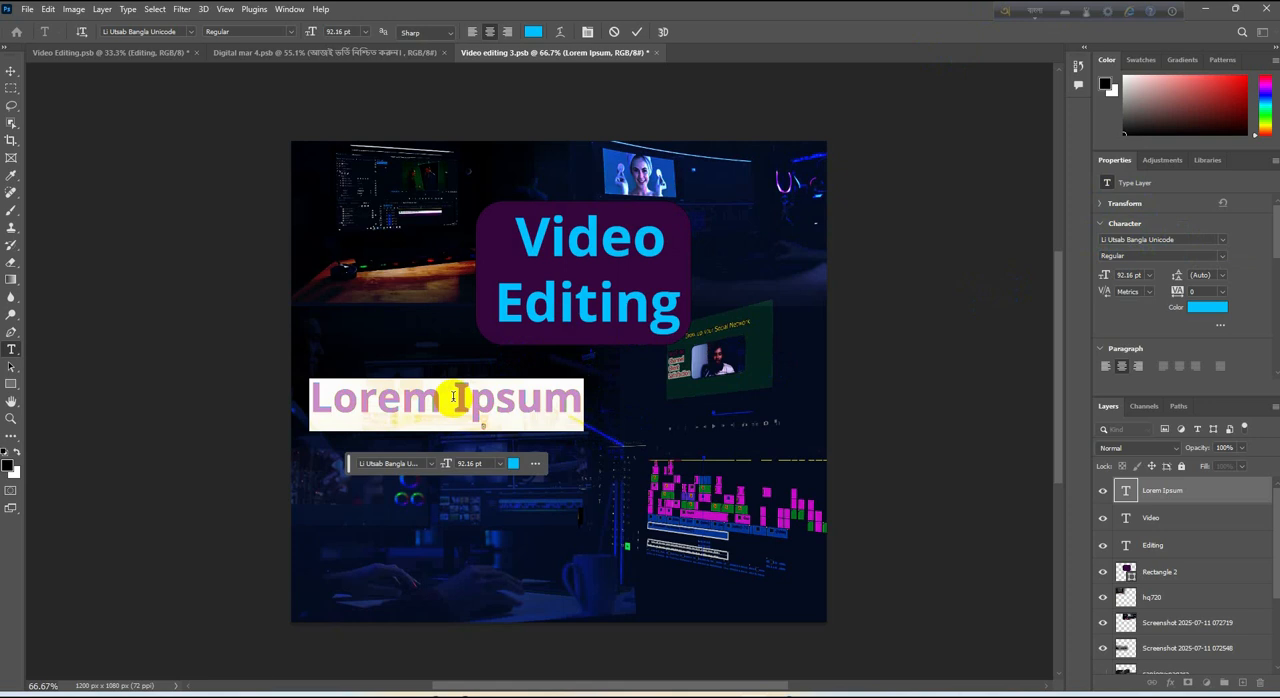
type("ভিডিও ইডিটিং")
left_click(11, 71)
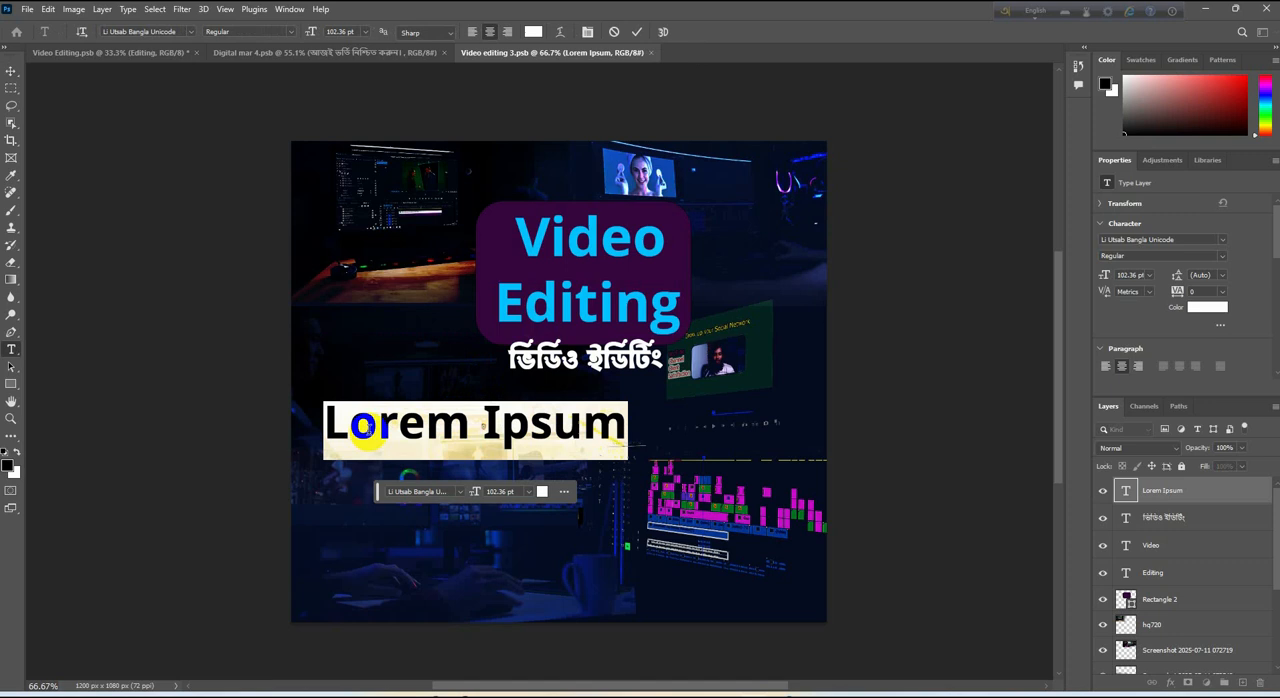
Enter "1-1 Live Support" as a white text line below the Bangla subtitle and scale it down
type("Li")
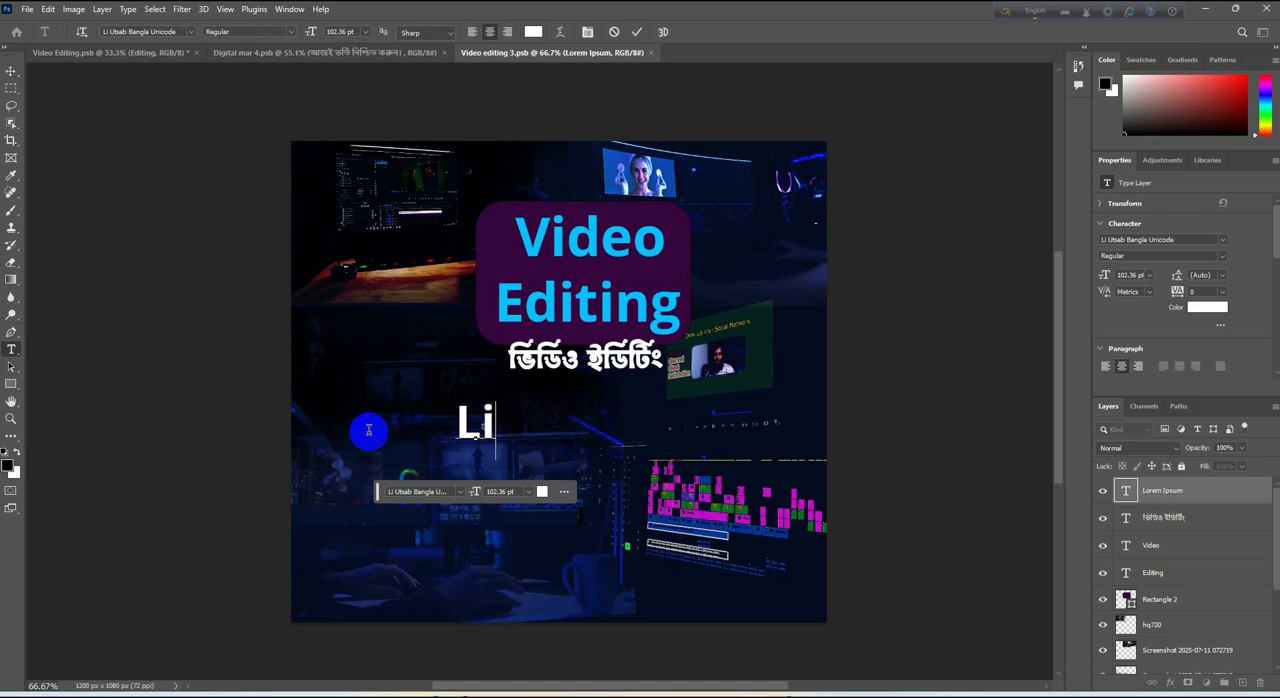
type("ve Support1-1 Live Support")
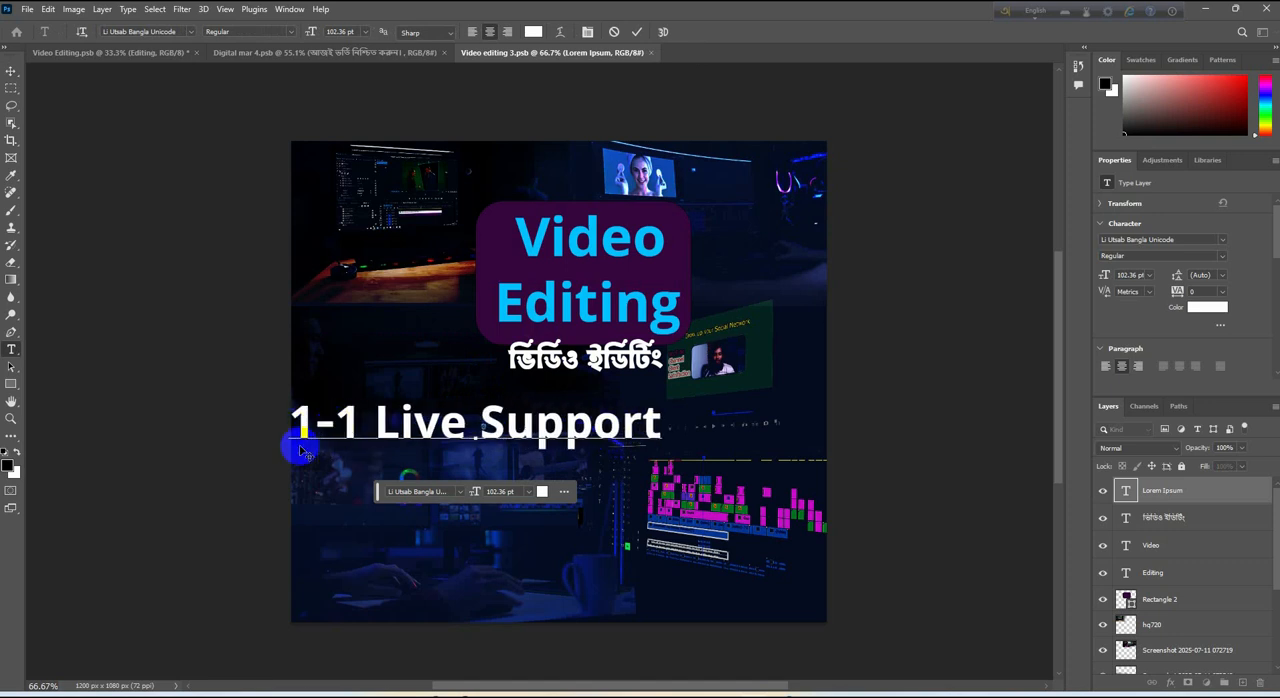
key("ctrl+Return")
key("v")
left_click_drag(290, 461, 473, 431)
left_click_drag(610, 420, 460, 457)
key("Return")
Add a "40+ Project" text line beneath the 1-1 Live Support line
double_click(457, 458)
type("40+ Project")
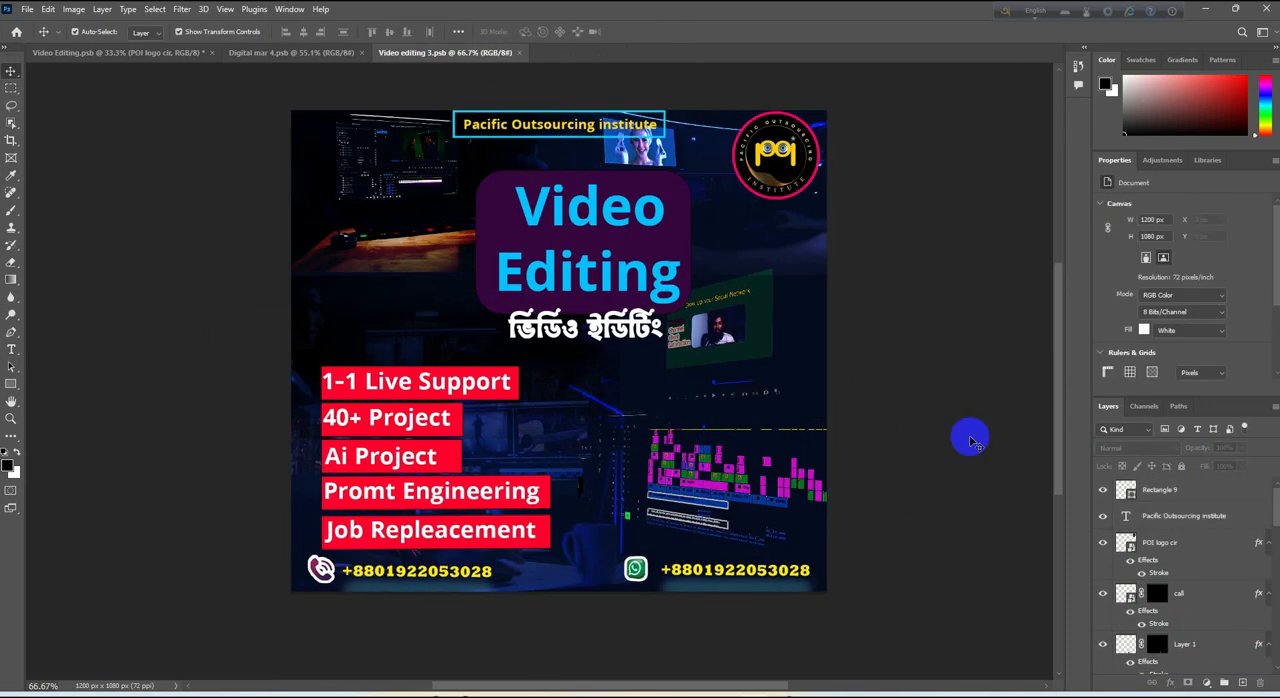
scroll(592, 255, "up", 1)
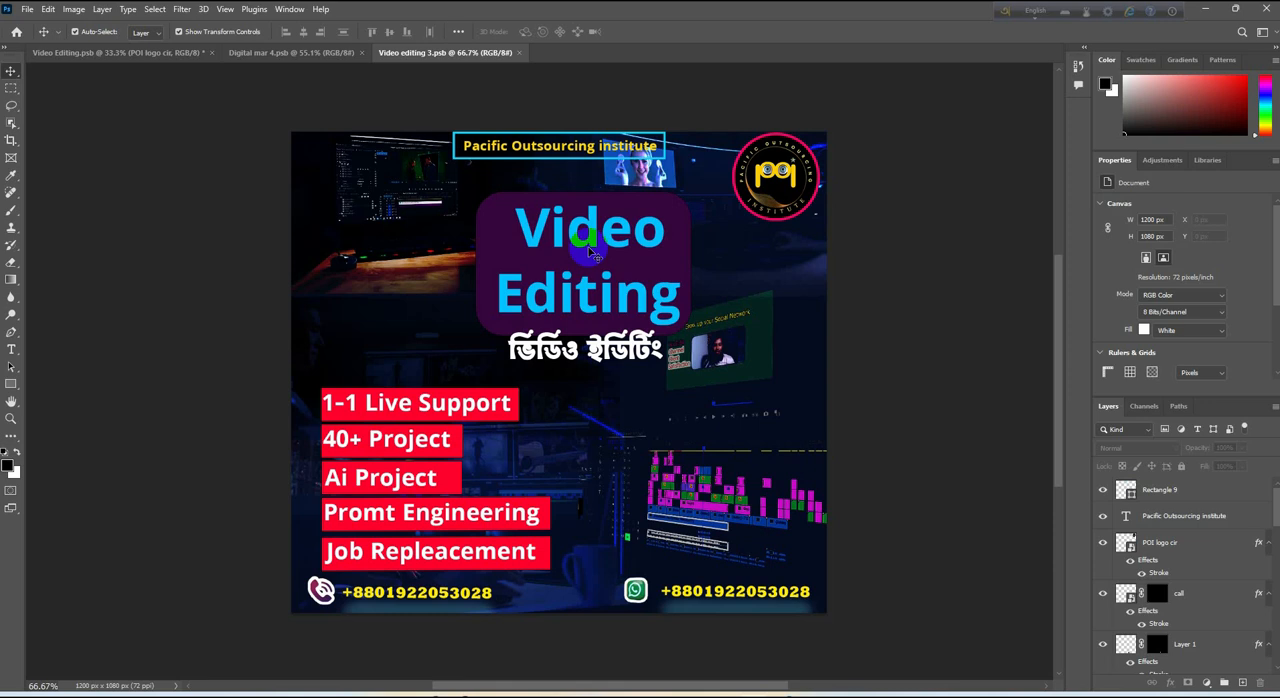
Try white and red (ff0000) fills on the rounded rectangle behind the title
left_click(592, 255)
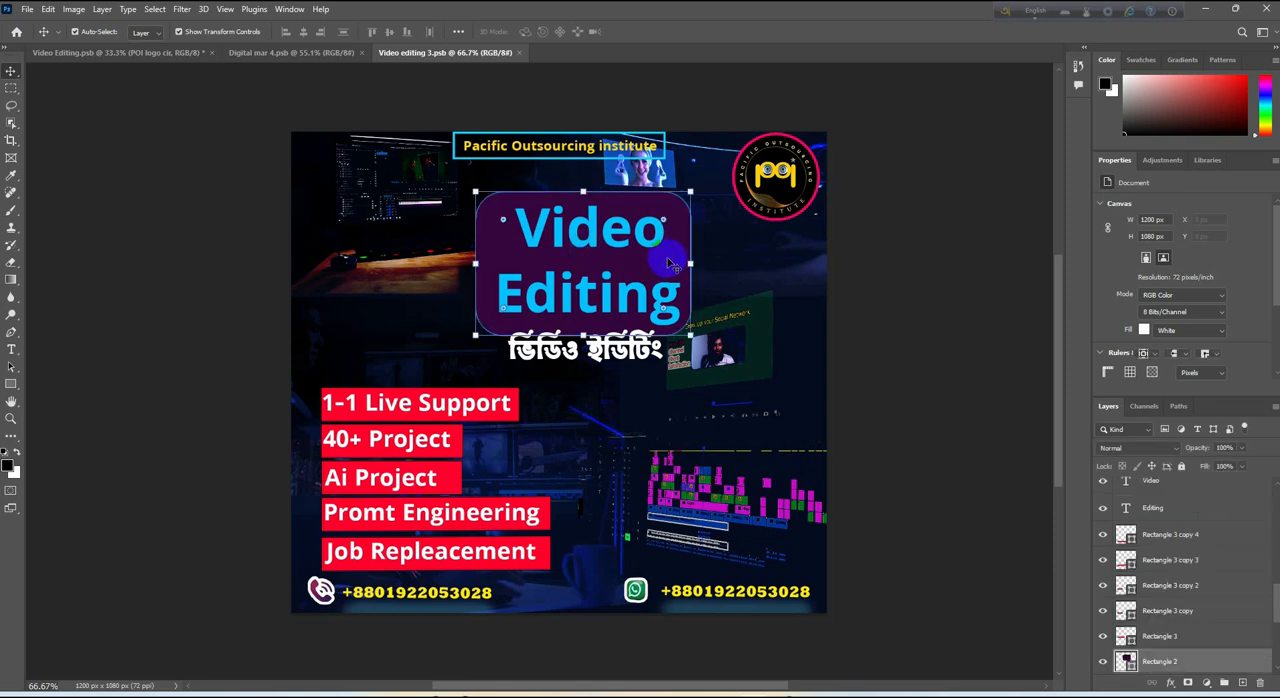
double_click(1126, 662)
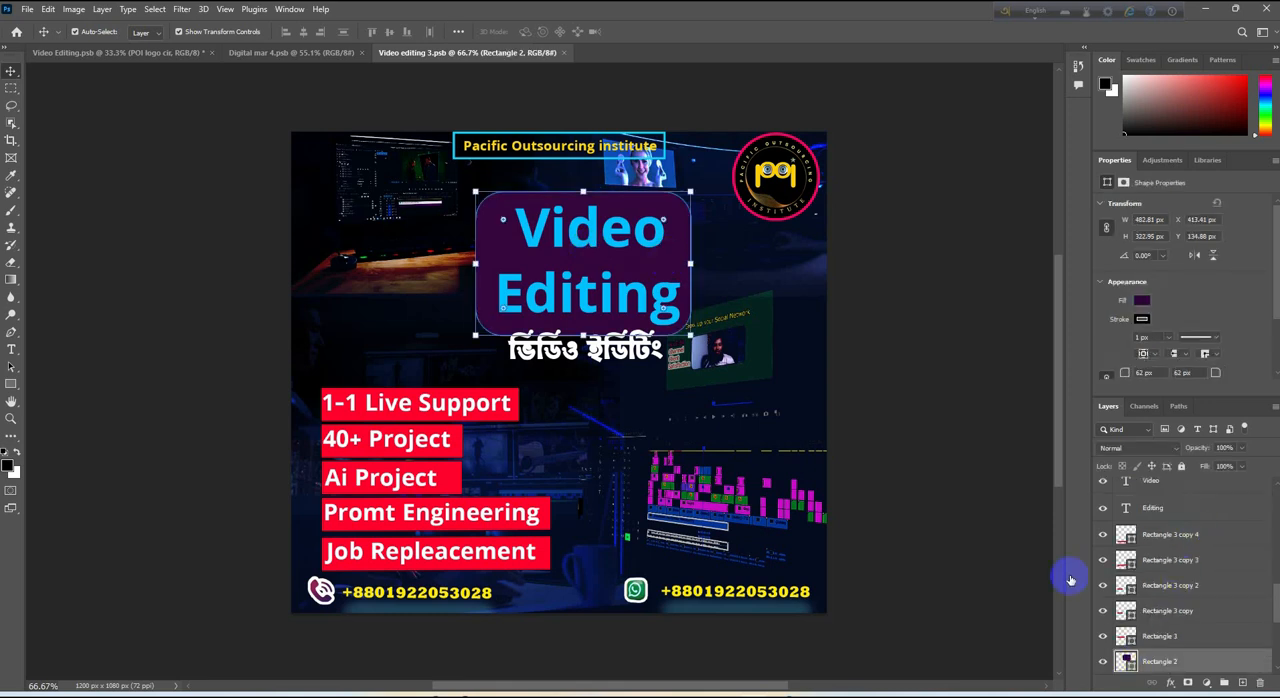
left_click(762, 148)
left_click(777, 294)
left_click(725, 138)
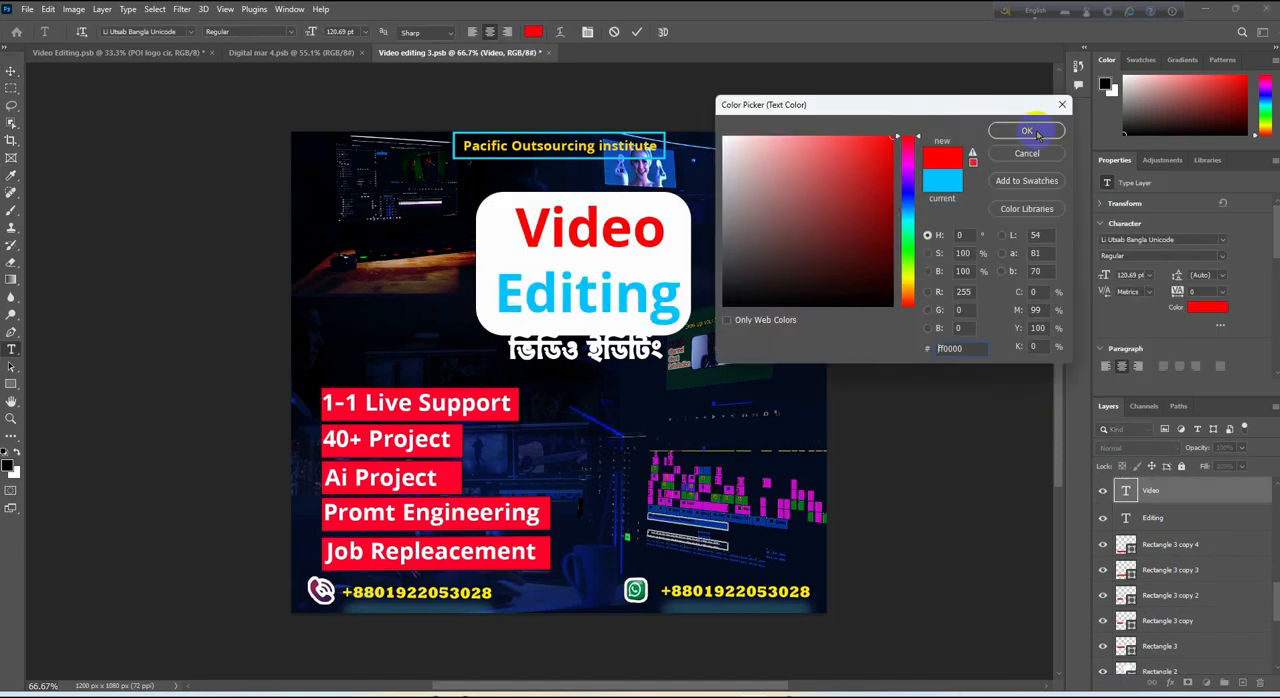
left_click(1027, 153)
key("ctrl+Return")
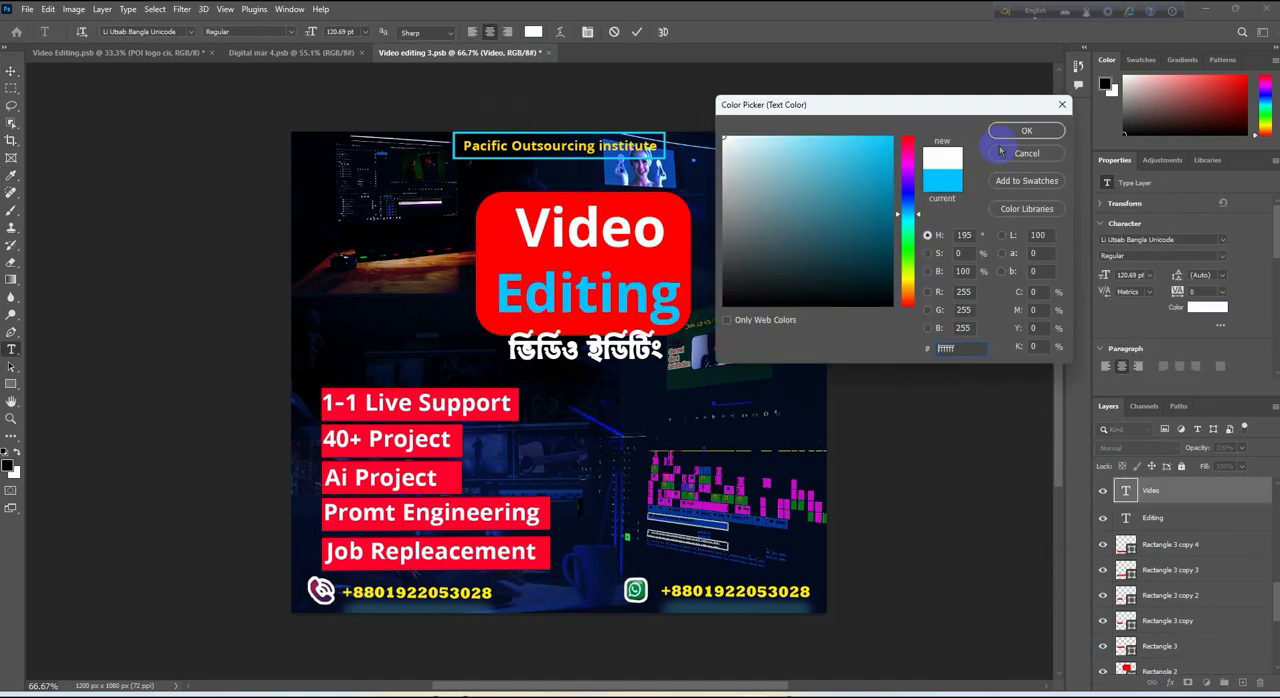
key("Return")
left_click(810, 395)
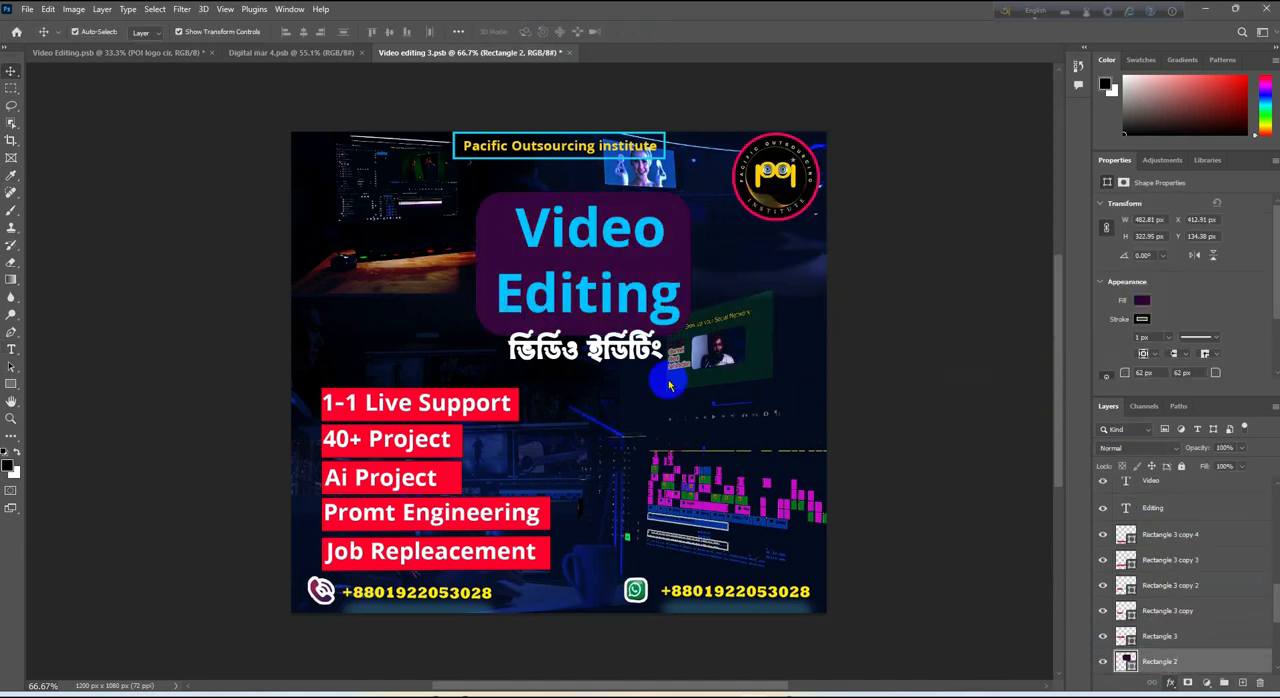
Reposition the Bangla subtitle just below the title box, slightly left of its previous place
left_click(565, 352)
left_click_drag(611, 361, 420, 346)
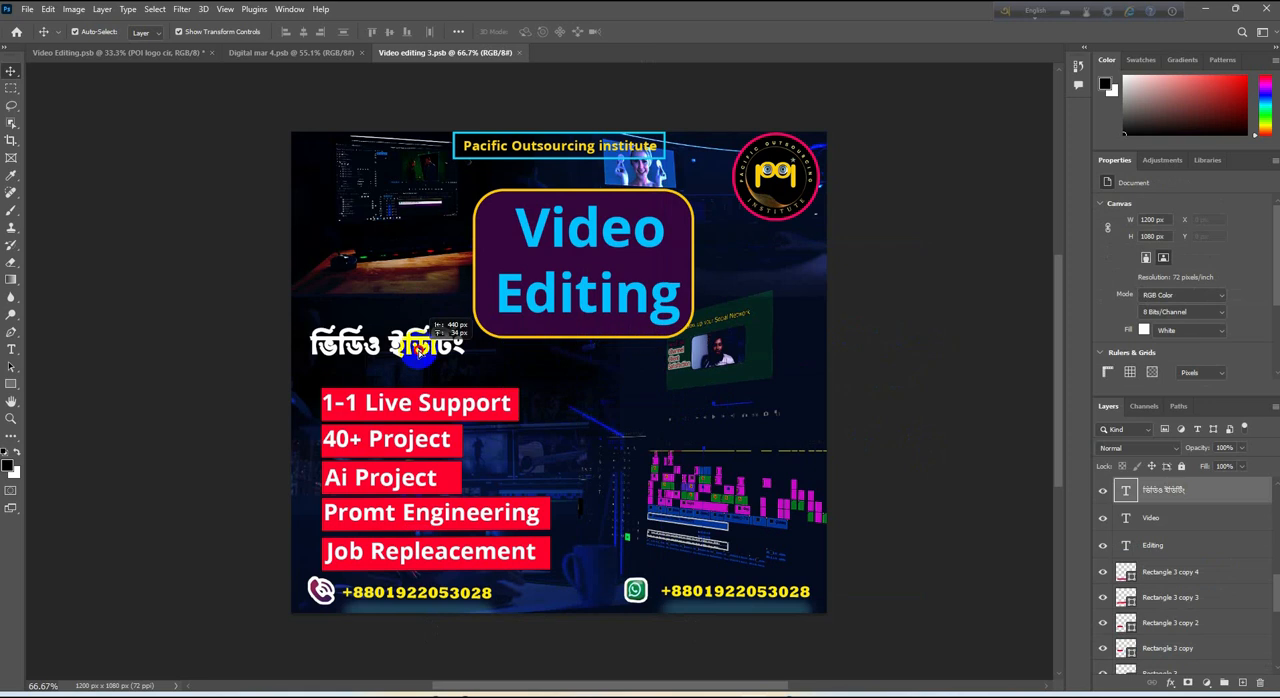
left_click(925, 433)
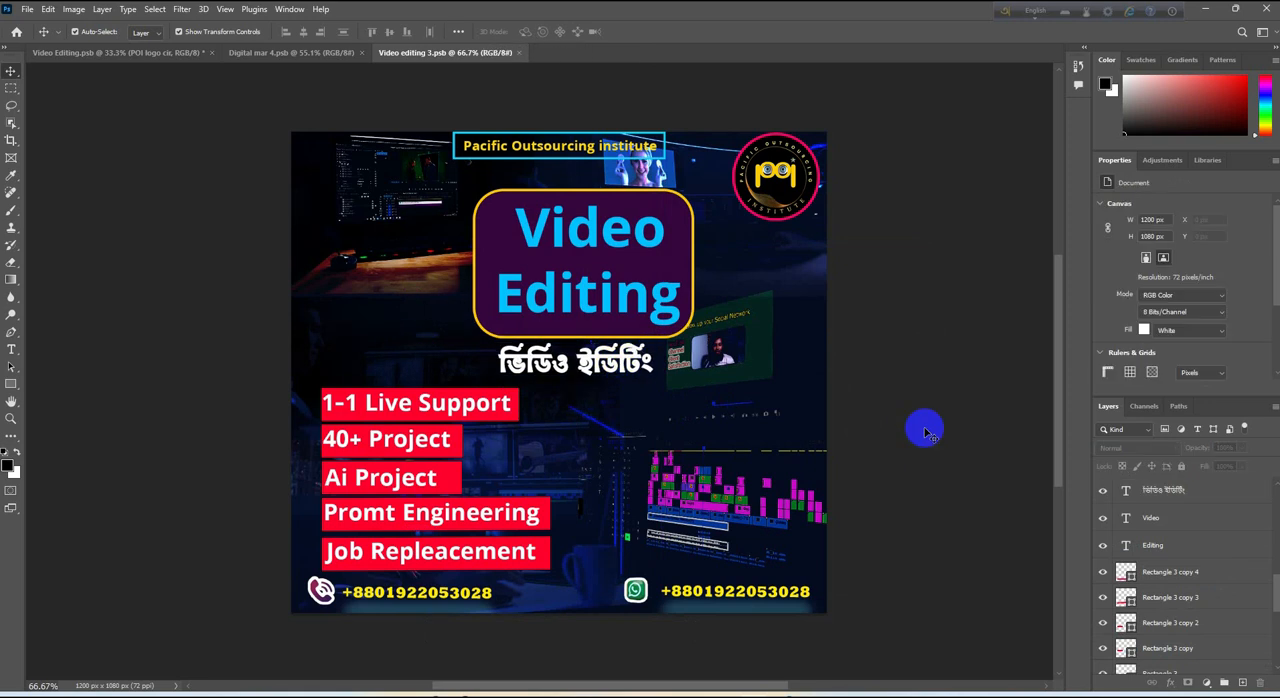
Save a copy of the finished design in JPEG format
left_click(27, 10)
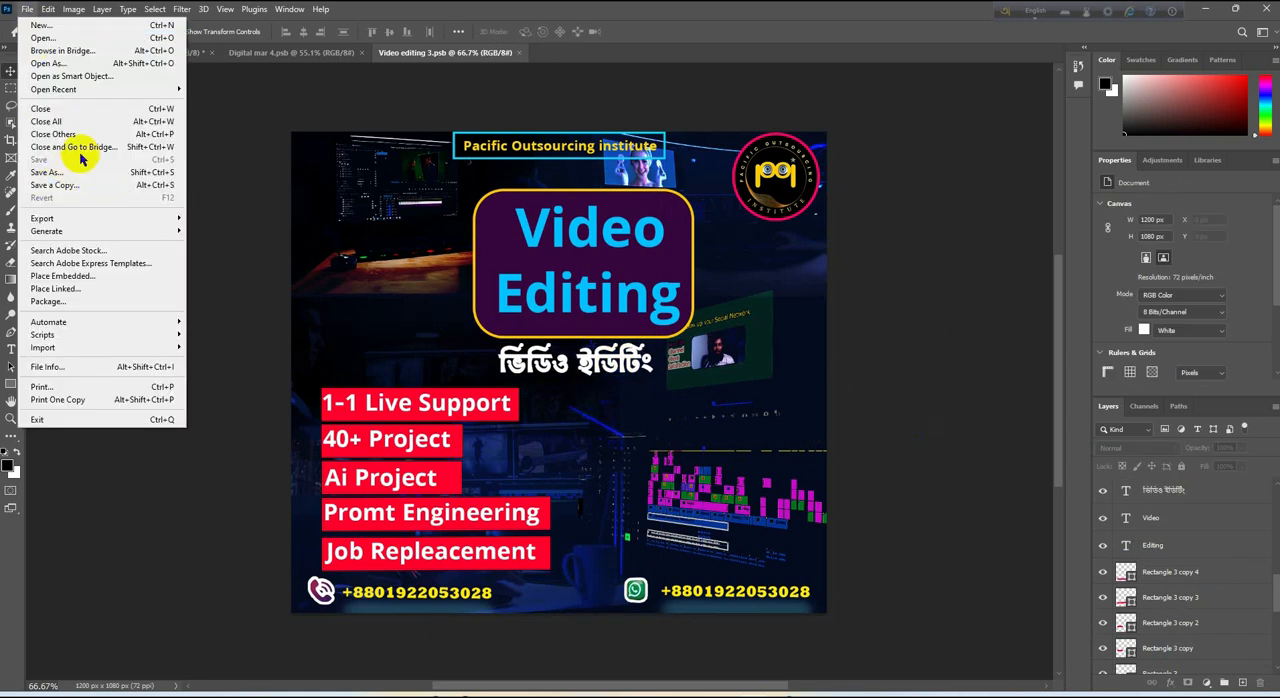
left_click(60, 185)
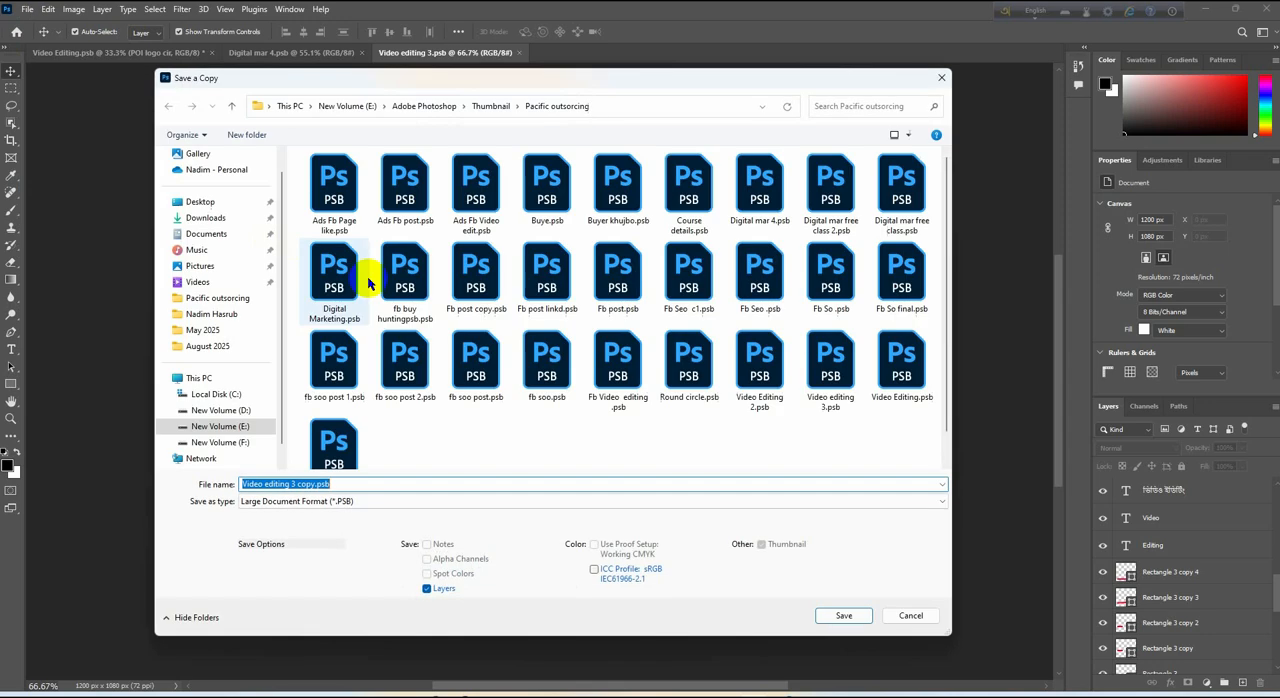
left_click(385, 502)
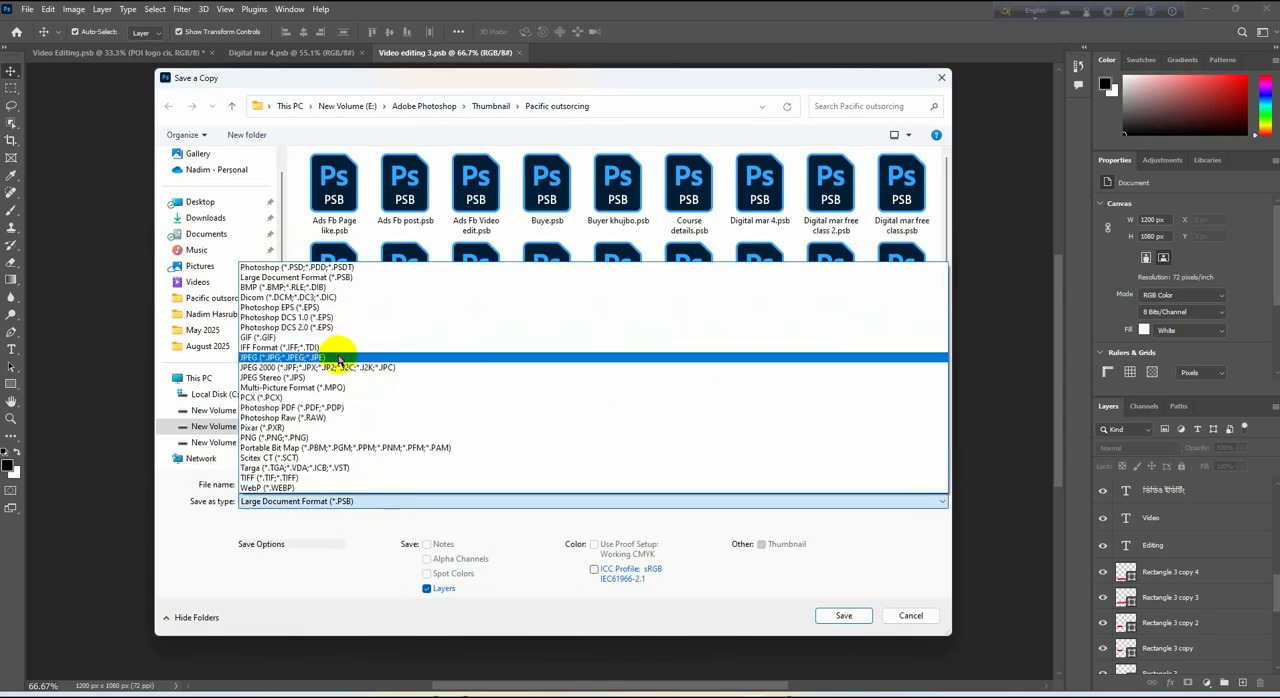